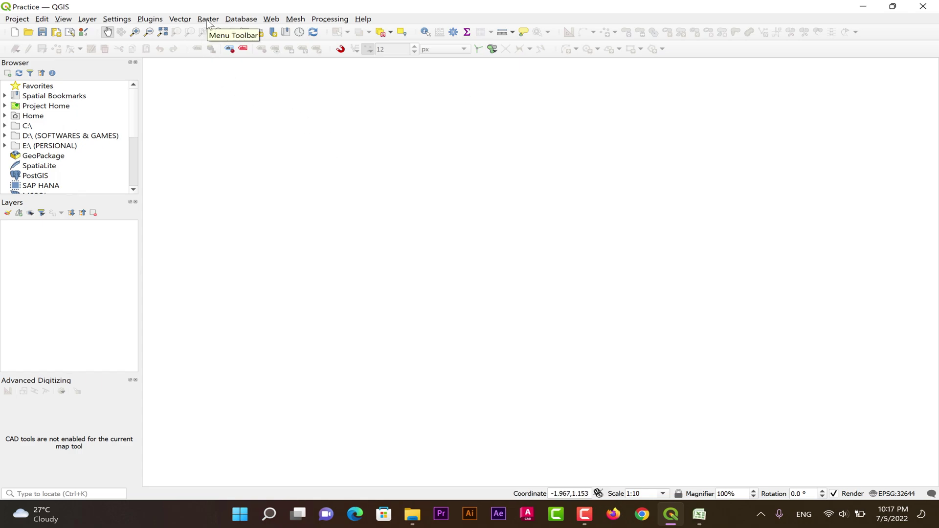
Open the Georeferencer and load the Village Map JPG raster from the Practice_7 folder.
click(208, 19)
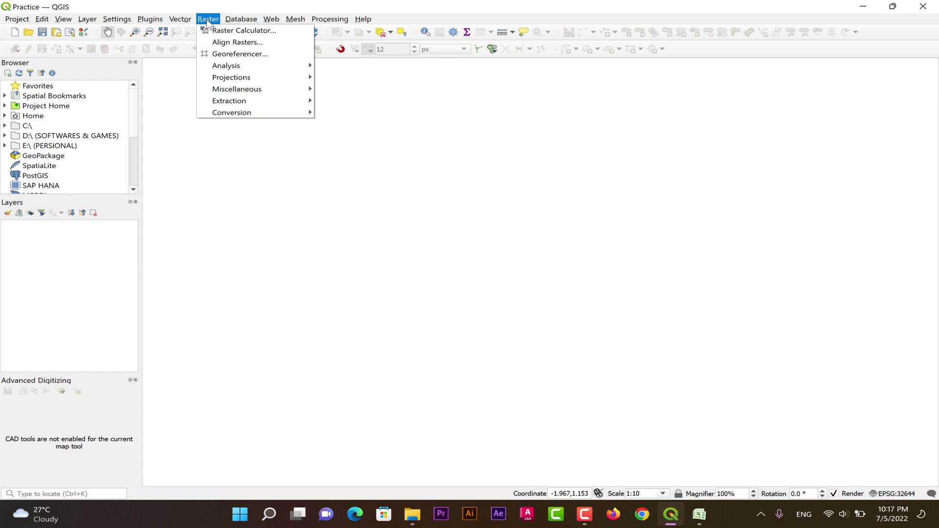
click(242, 57)
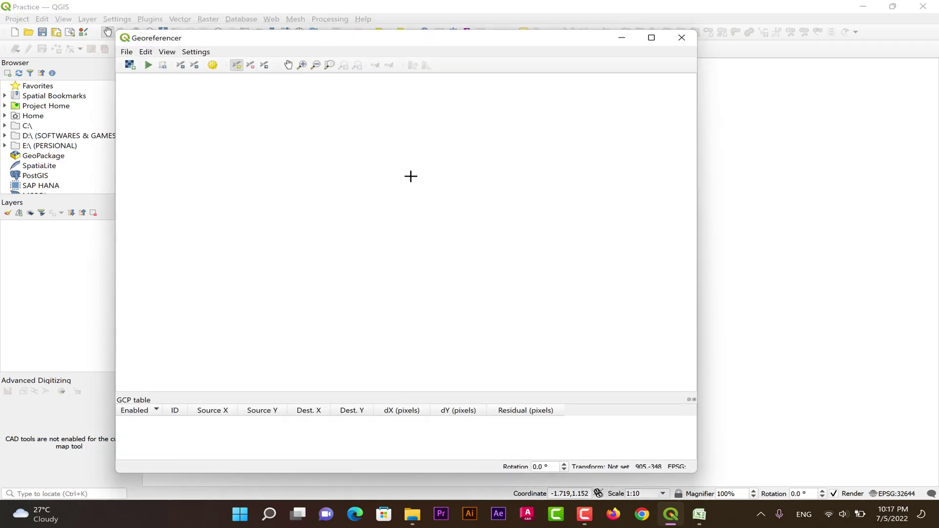
click(129, 65)
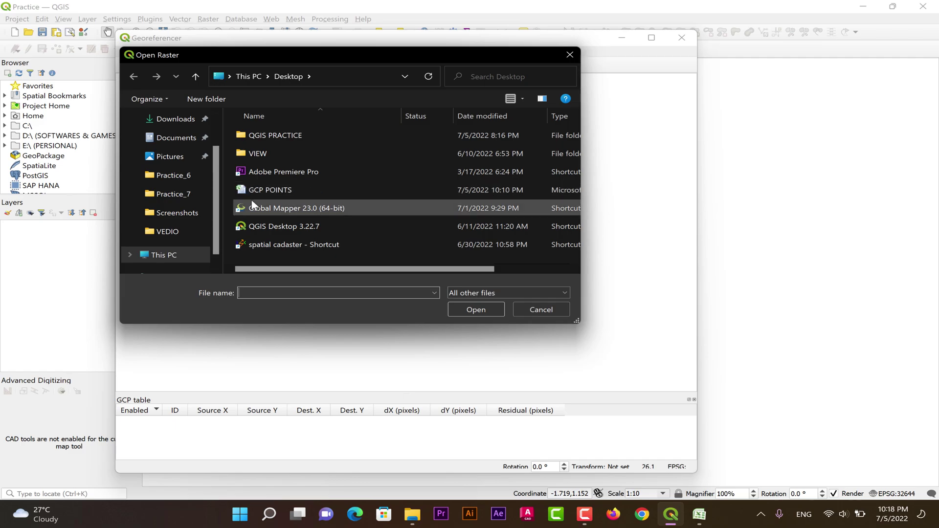
click(172, 195)
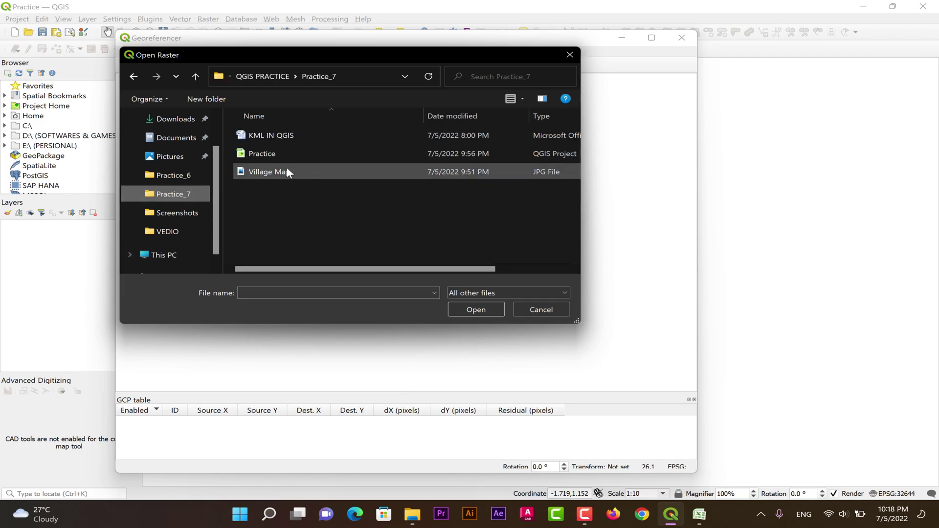
click(272, 171)
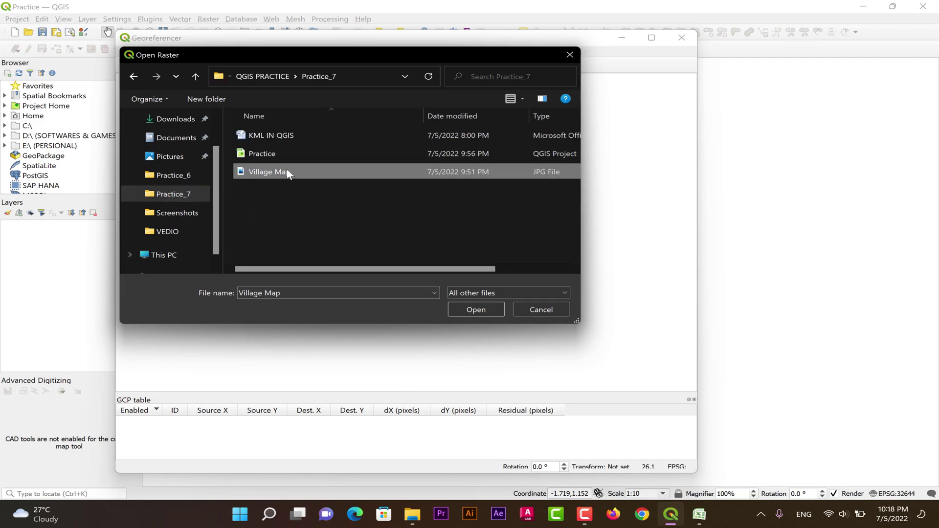
click(476, 309)
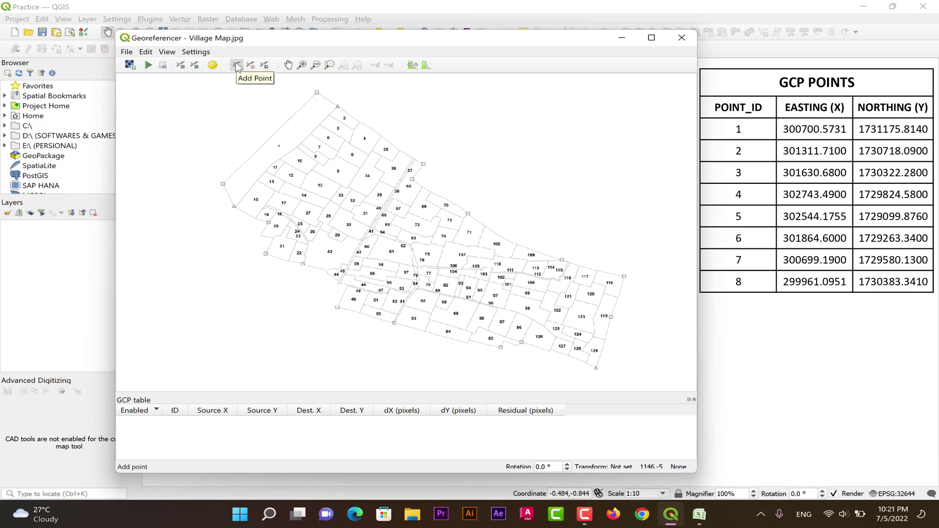
Add a control point at the triangle mark above parcel 2 with X 300700.5731 and Y 1731175.8140.
click(236, 66)
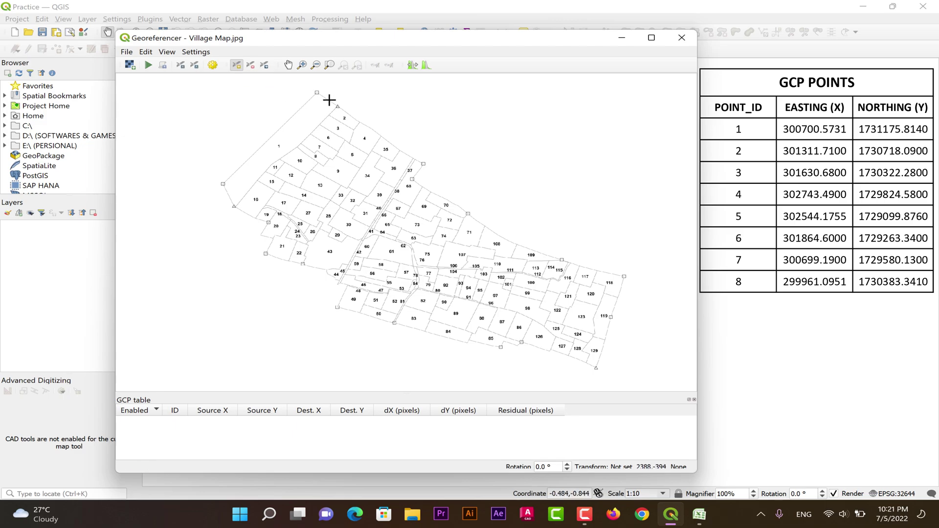
scroll(339, 104, up, 5)
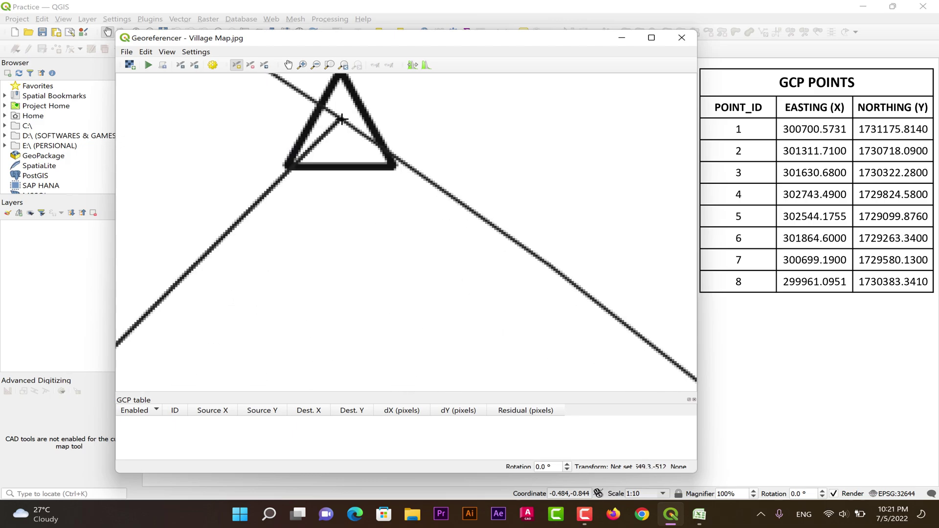
click(339, 119)
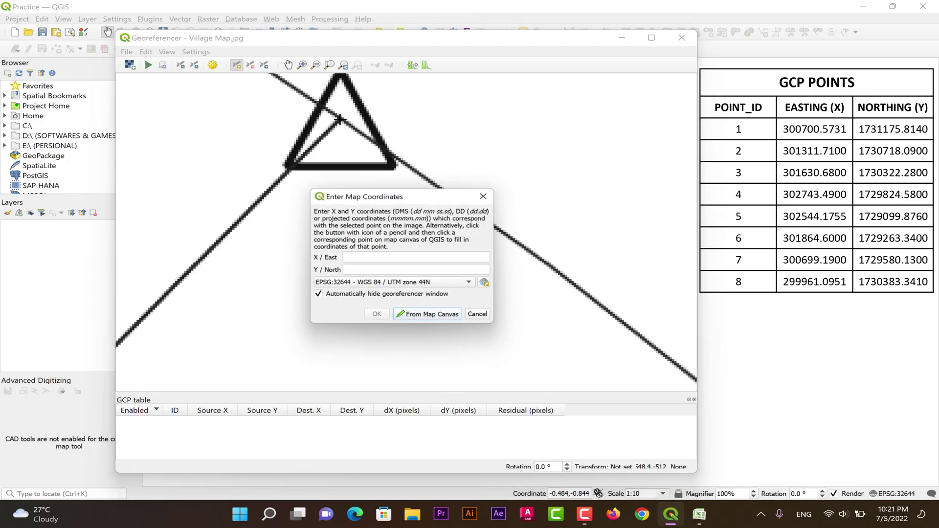
drag(406, 192, 488, 113)
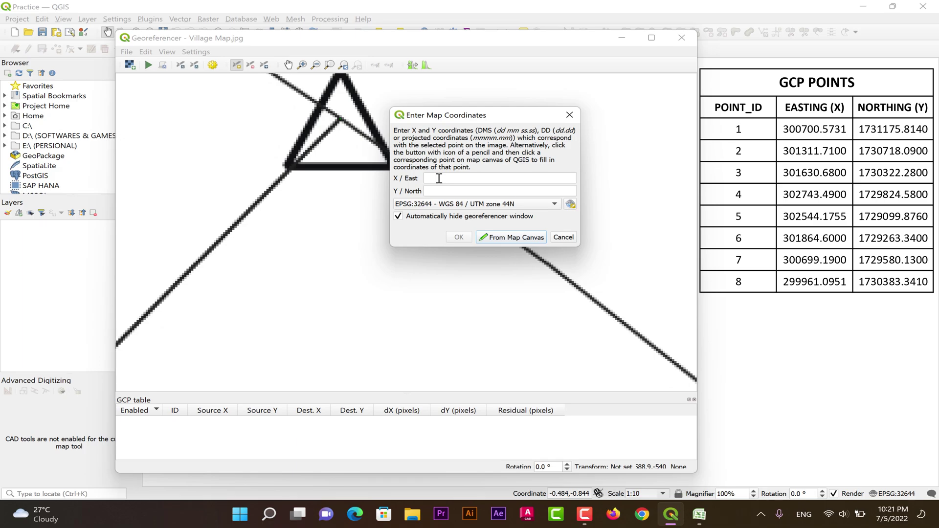
text(300700.57311731175.8140)
click(458, 237)
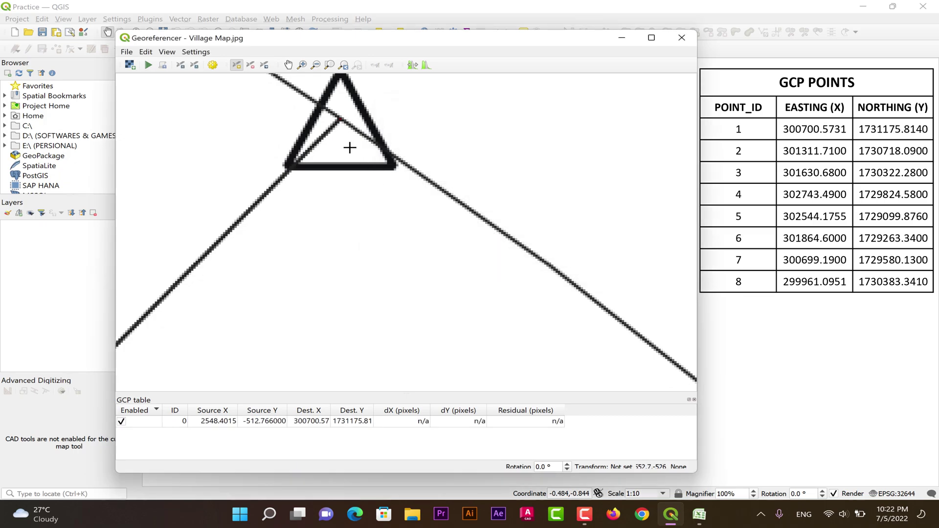
Add a control point at the line corner inside the square mark above parcel 37, with X 301311.7100 and Y 1730718.0900.
scroll(349, 147, down, 8)
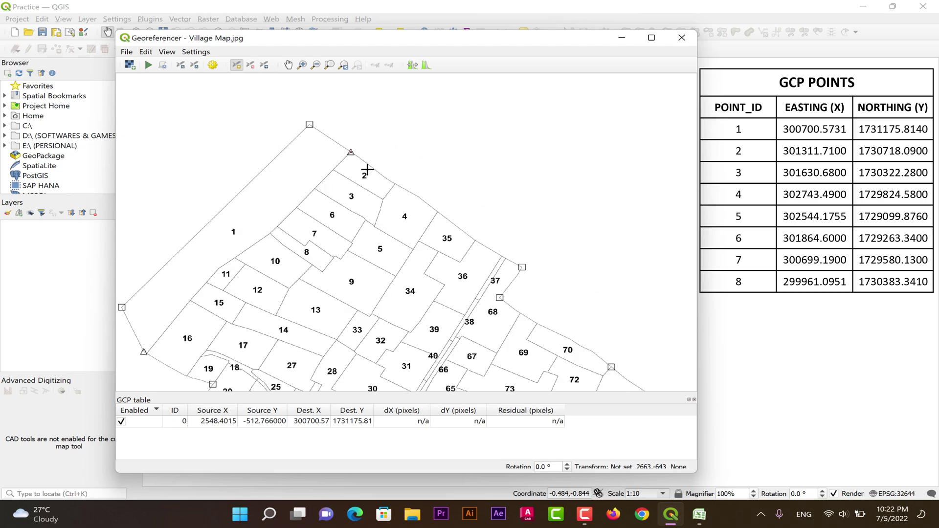
drag(387, 196, 331, 139)
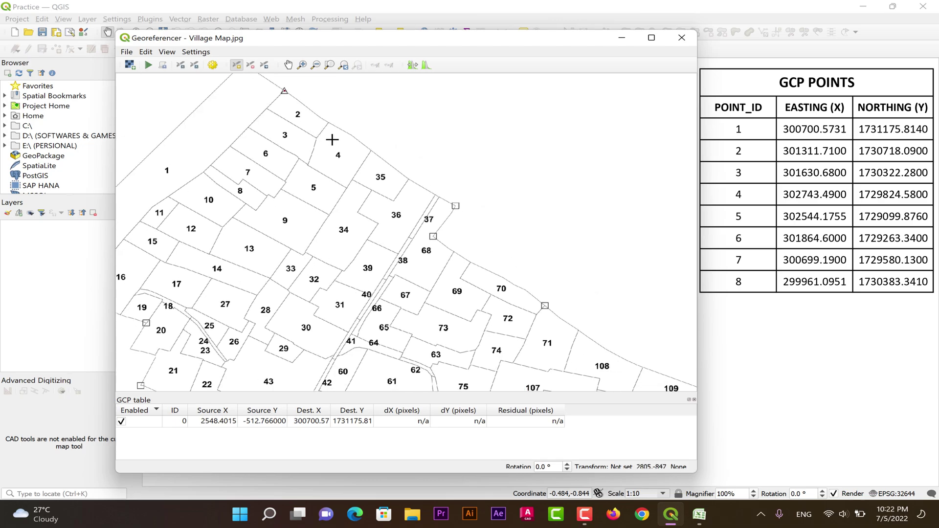
scroll(455, 206, up, 10)
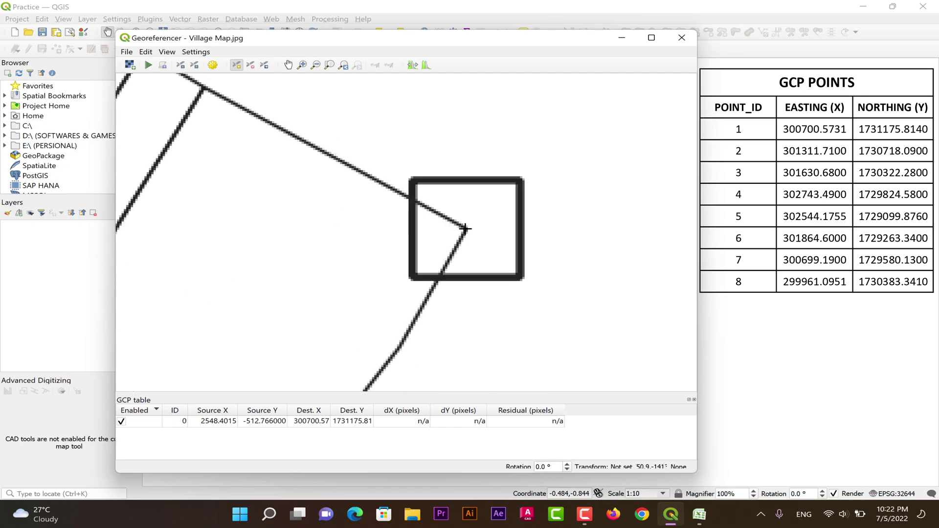
click(465, 228)
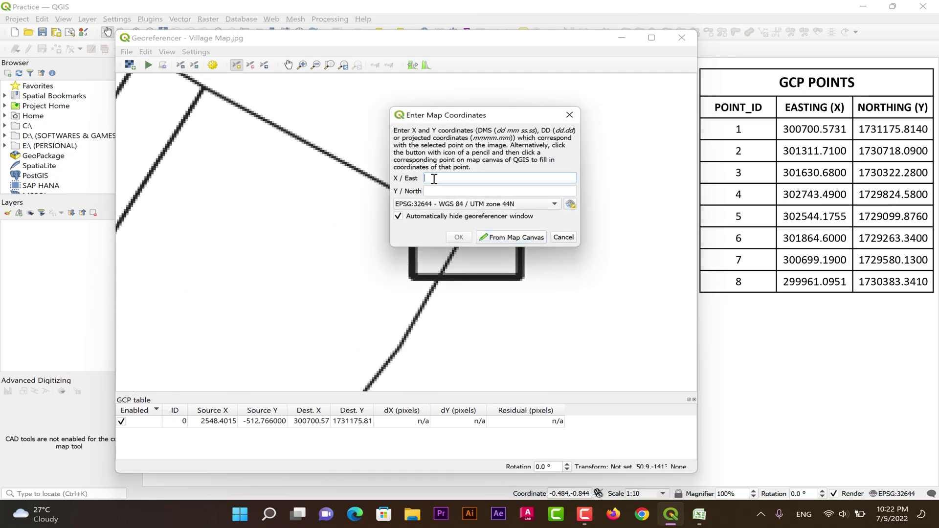
text(301311.71001730718.0900)
click(459, 238)
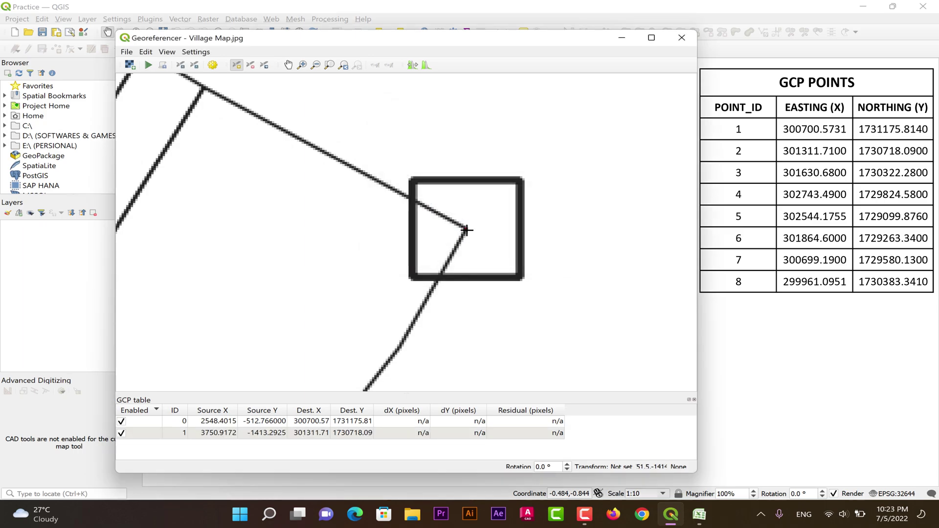
Add a control point at the line junction in the square mark between parcels 70 and 71, with X 301630.6800 and Y 1730322.2800.
scroll(503, 243, down, 3)
scroll(306, 128, up, 1)
scroll(361, 151, up, 5)
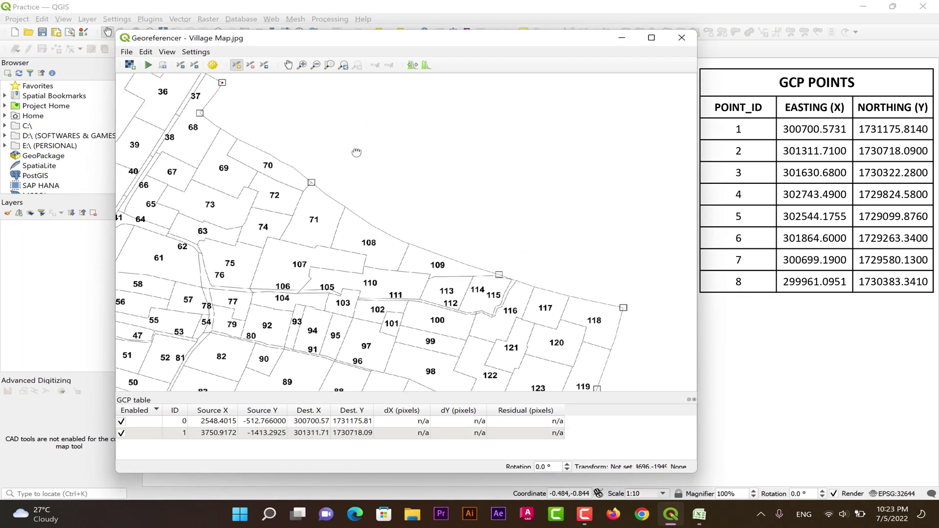
click(319, 175)
click(460, 178)
text(301630)
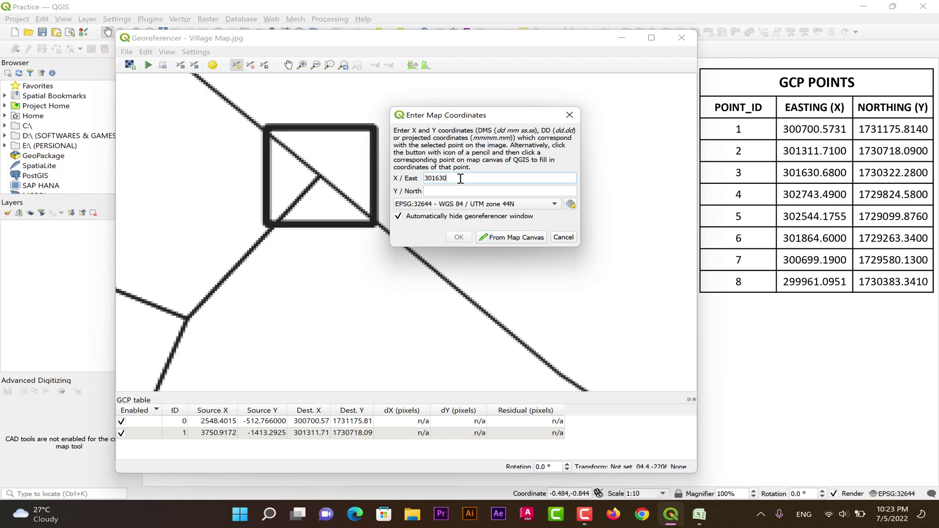
text(.6800)
click(460, 192)
text(1730322.28)
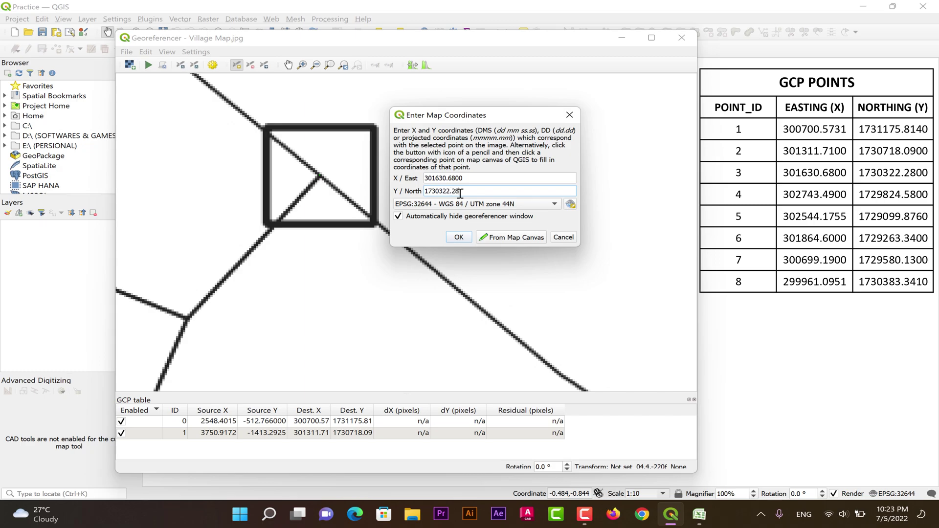
text(00)
click(458, 237)
Add a control point at the outer corner of parcel 118, inside its square mark, with X 302743.4900 and Y 1729824.58.
scroll(423, 185, down, 5)
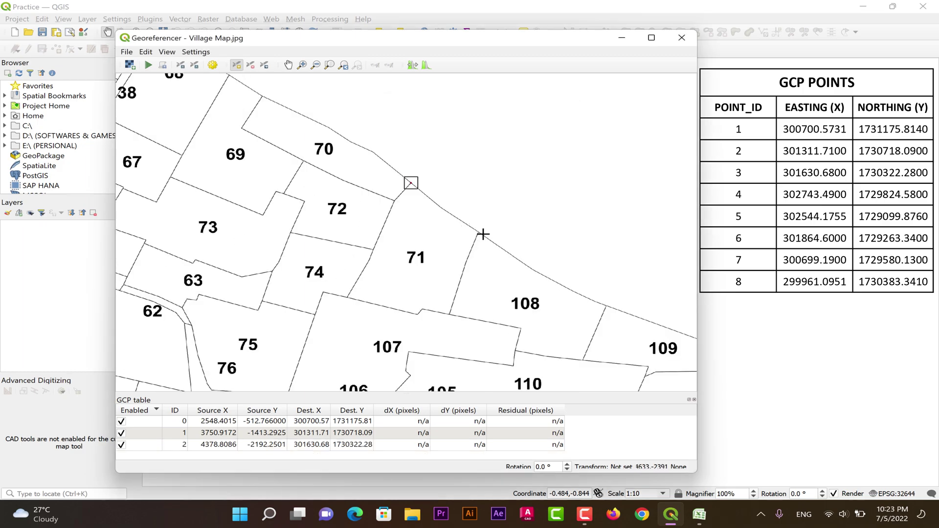
drag(518, 256, 295, 153)
drag(381, 202, 216, 108)
drag(536, 225, 355, 146)
scroll(470, 165, up, 10)
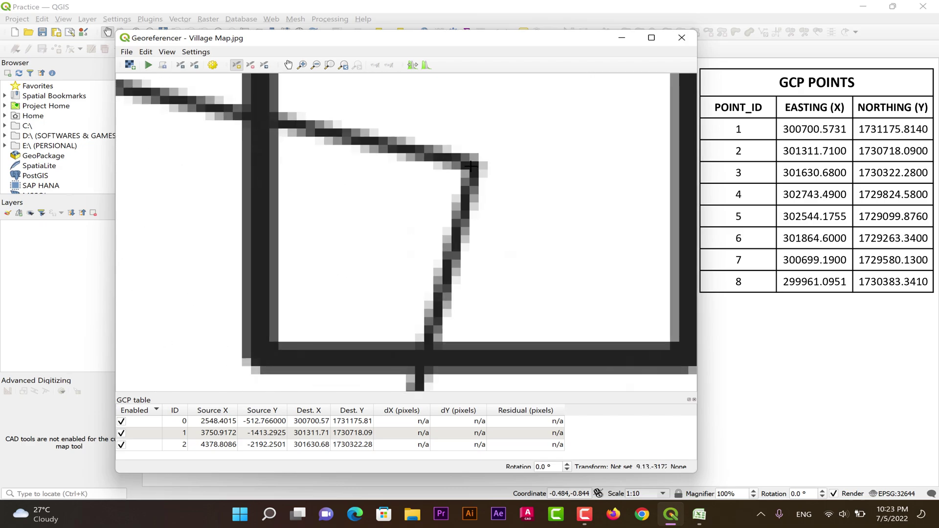
click(470, 165)
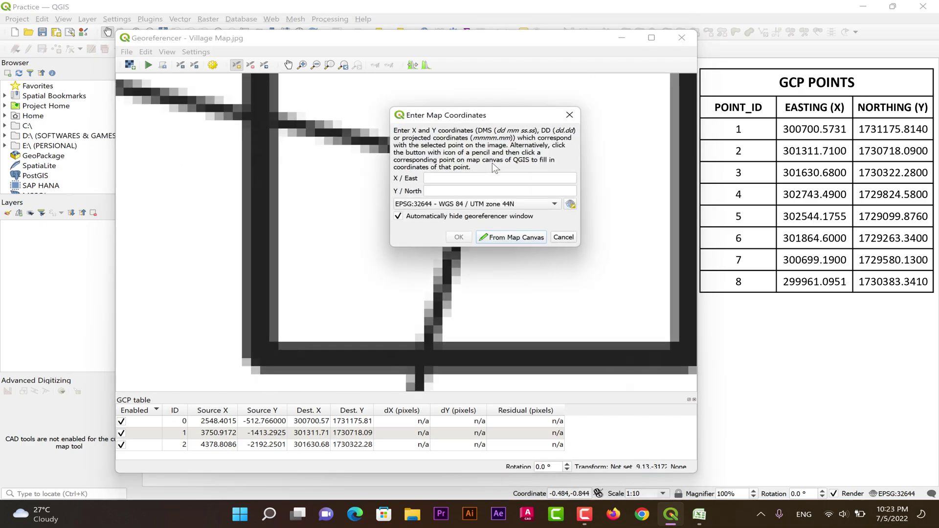
text(302743.4900)
click(466, 191)
text(1729824.58)
click(460, 238)
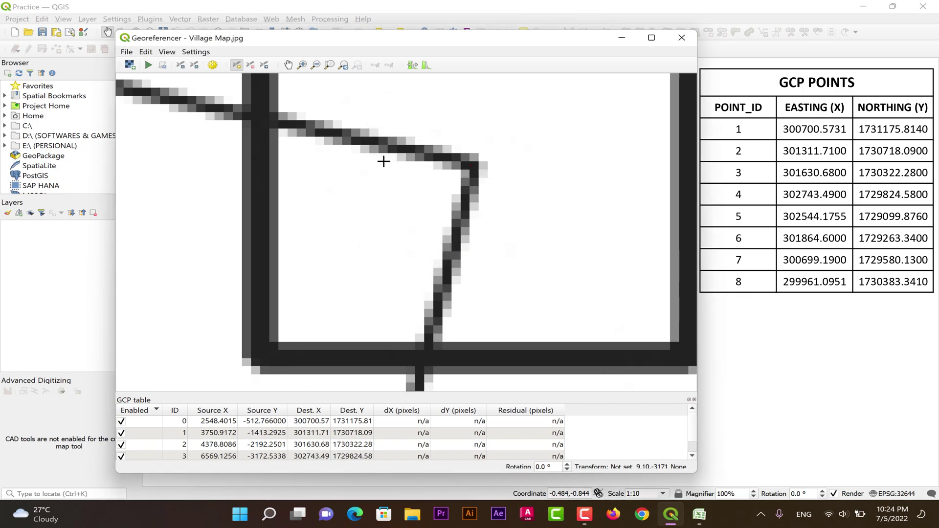
Add a control point at the boundary corner in the triangle mark below parcel 129, with X 302544.1755 and Y 1729099.8760.
scroll(383, 161, down, 7)
scroll(485, 246, up, 8)
click(463, 243)
click(460, 179)
text(302544.1755)
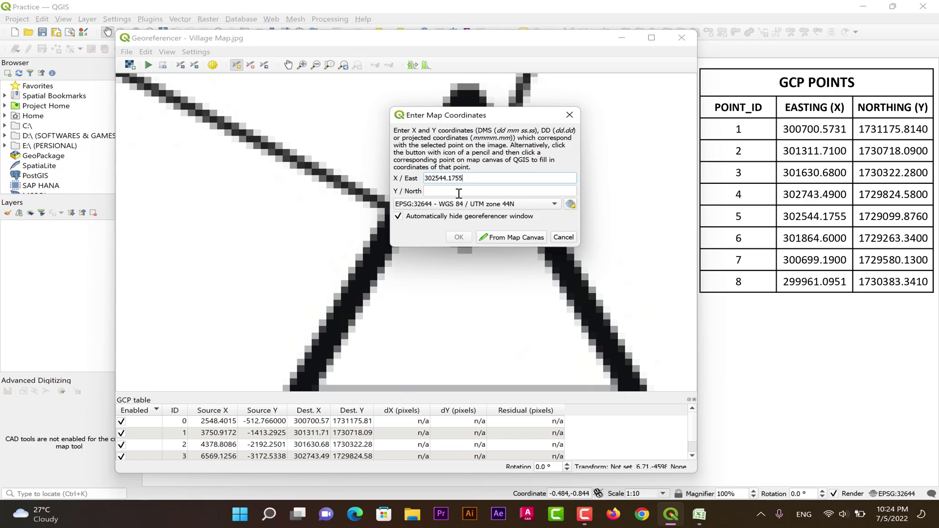
text(29099.8760)
click(459, 238)
Add a control point at the line corner in the square mark below parcel 85, with X 301864.6000 and Y 1729263.3400.
scroll(537, 185, down, 6)
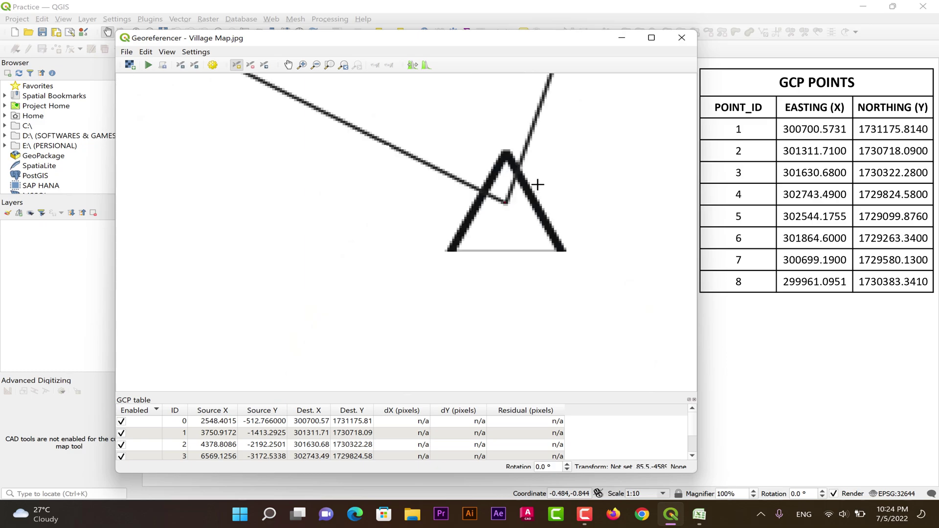
drag(478, 162, 411, 196)
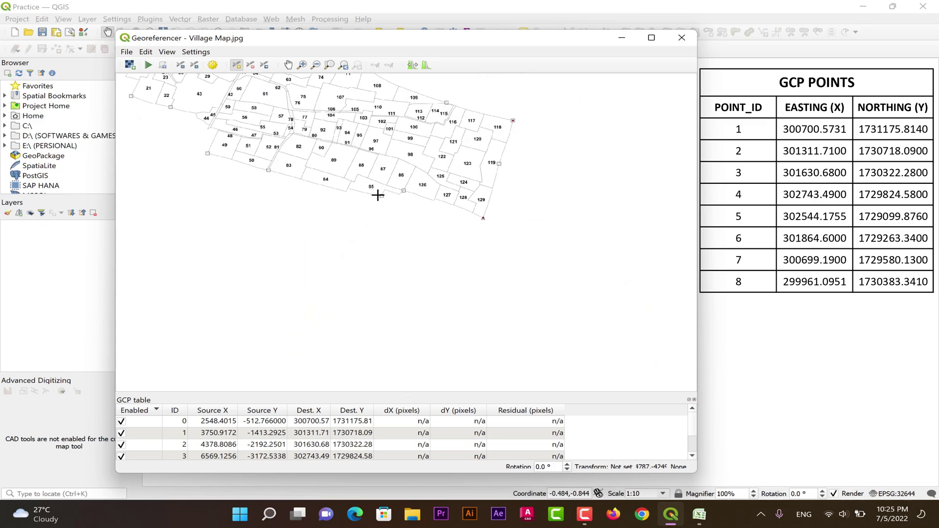
scroll(378, 195, up, 6)
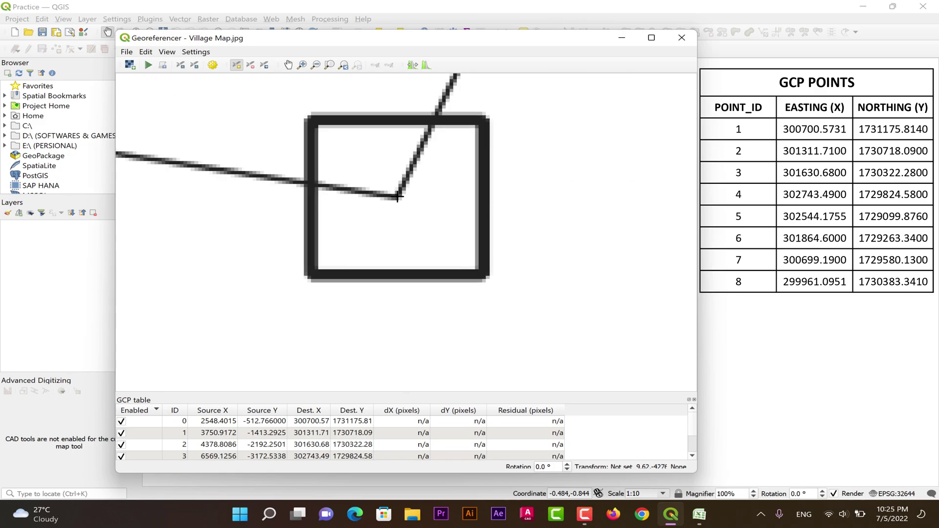
click(396, 197)
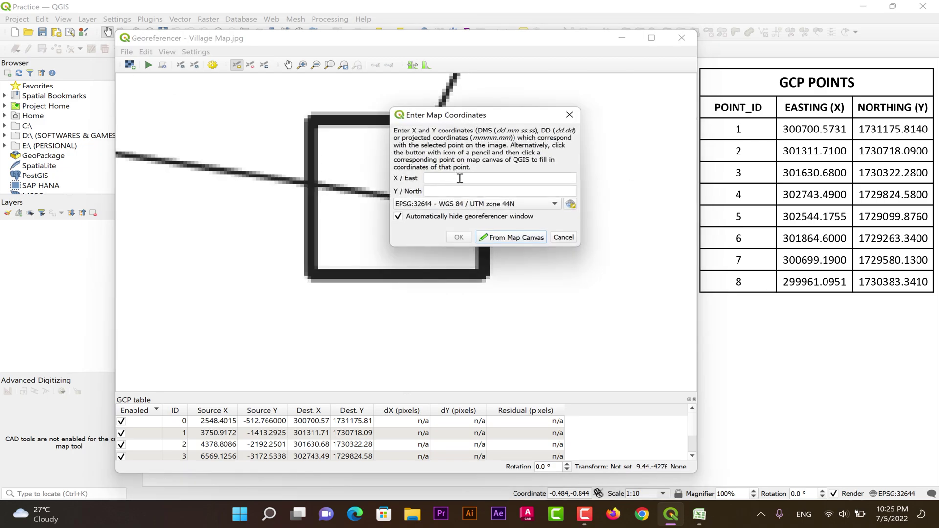
text(301864.6000)
click(458, 191)
text(1729263)
click(462, 237)
Add a control point at the outer corner of parcel 49, inside its square mark, with X 300699.1900 and Y 1729580.1300.
scroll(553, 240, down, 5)
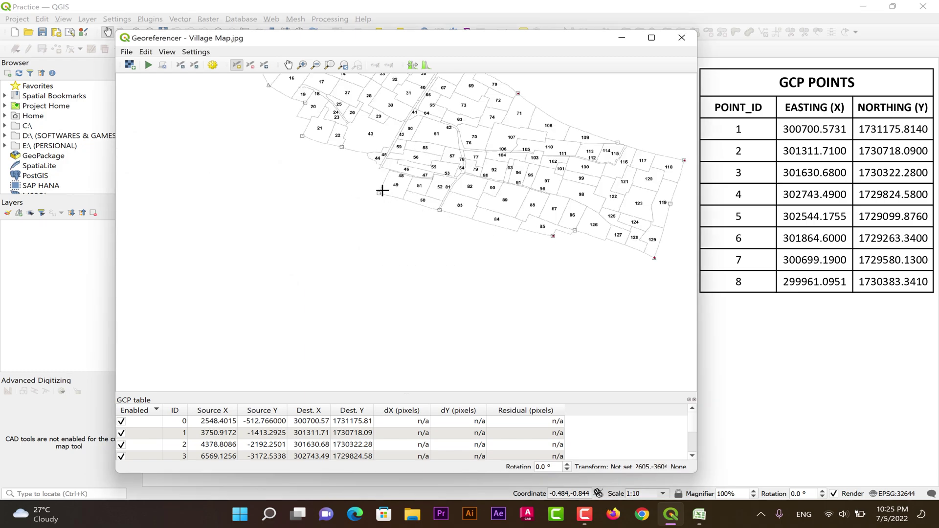
scroll(382, 190, up, 6)
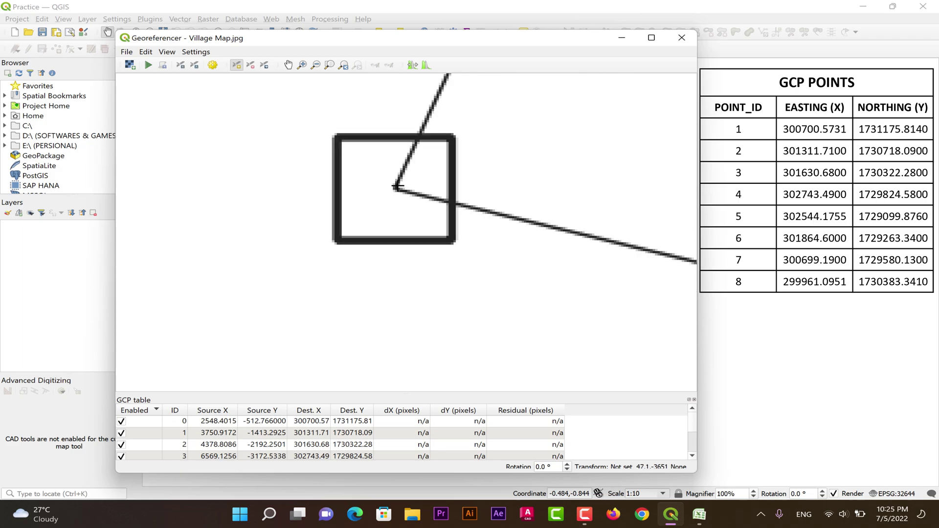
scroll(396, 186, up, 1)
click(391, 191)
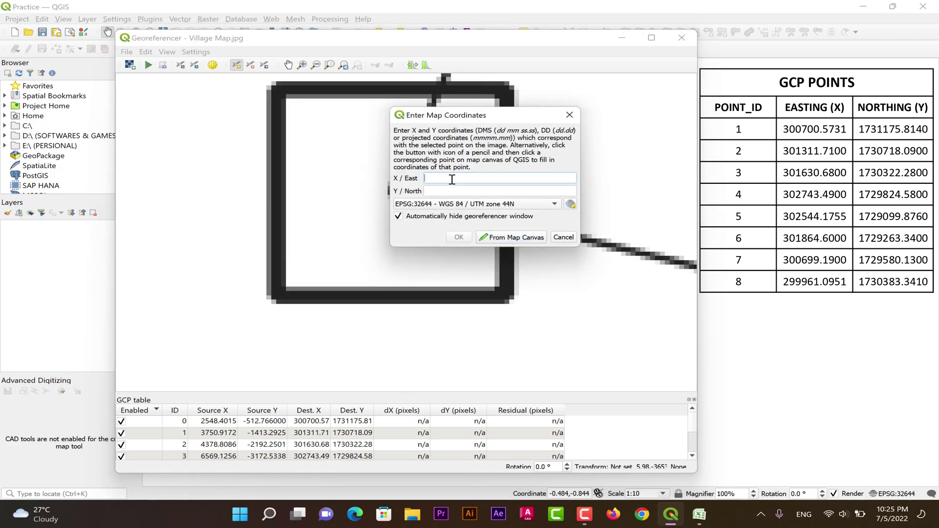
text(300699.1900)
click(458, 191)
text(1729580.1300)
click(460, 238)
Add a control point at the boundary bend inside the triangle mark beside parcel 16, with X 299961.0951 and Y 1730383.3410.
scroll(392, 209, down, 5)
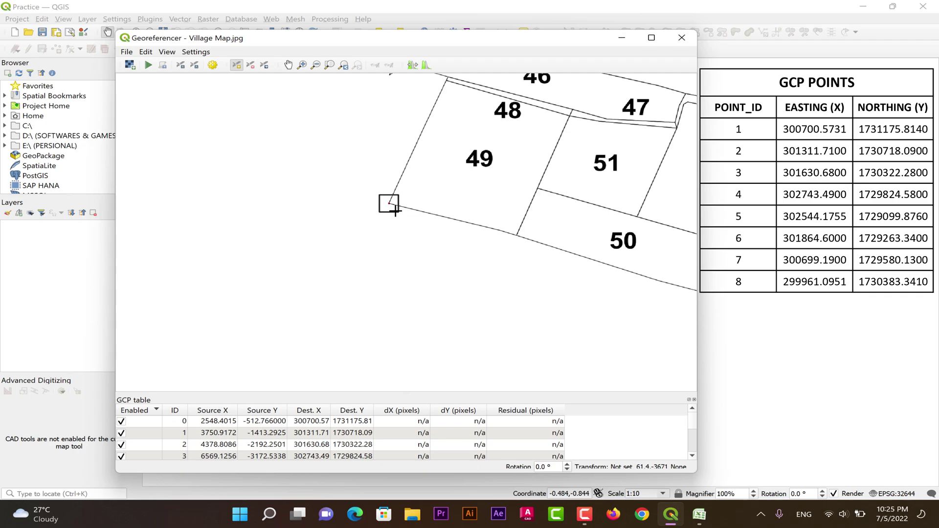
scroll(303, 130, up, 3)
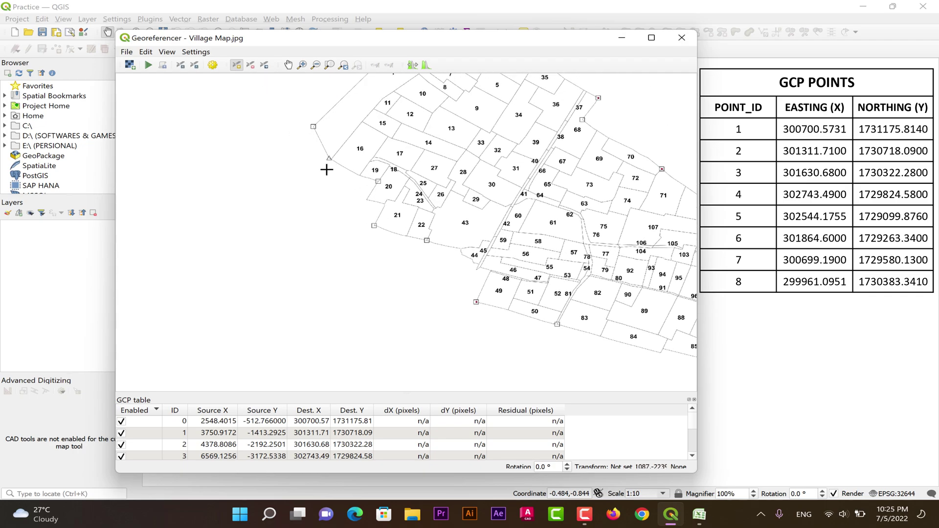
scroll(329, 159, up, 4)
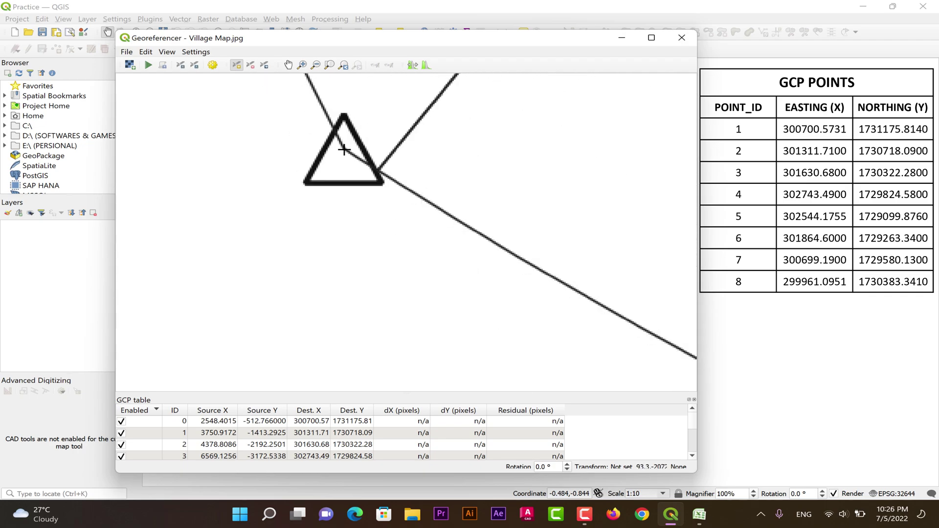
scroll(344, 150, up, 2)
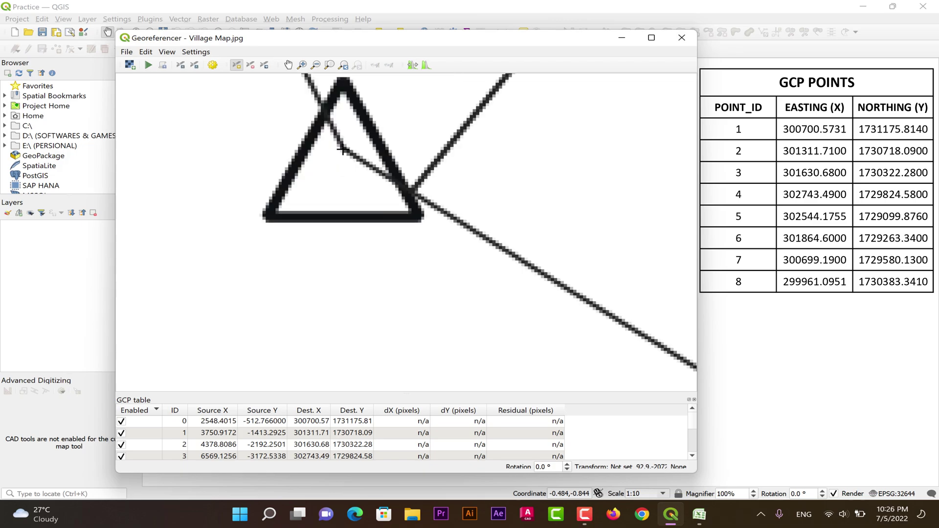
click(343, 150)
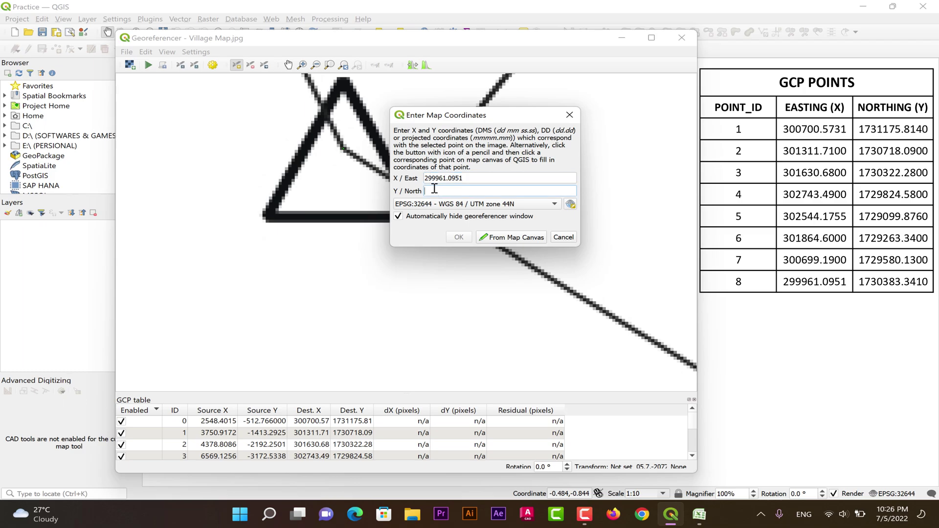
text(1)
click(459, 237)
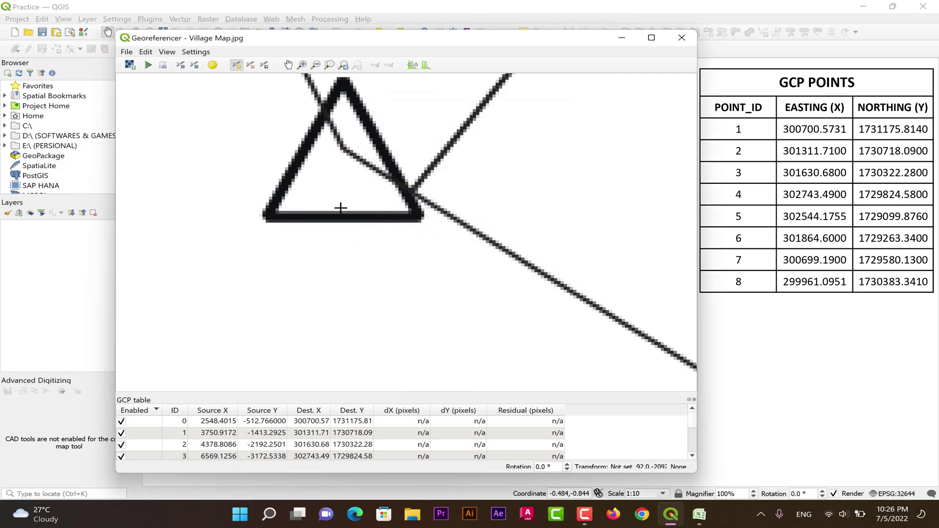
Set the georeferencing transformation type to Linear and the resampling method to Nearest Neighbour.
scroll(341, 204, down, 4)
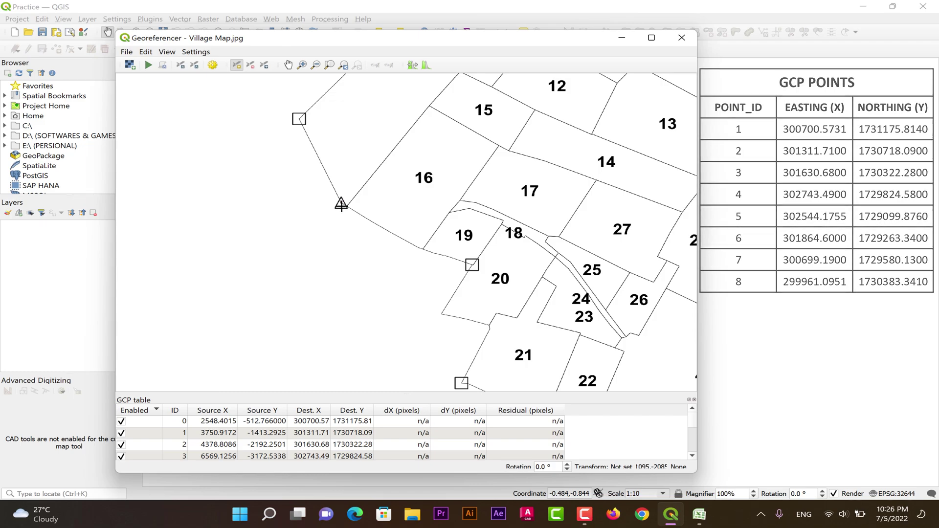
scroll(308, 250, down, 5)
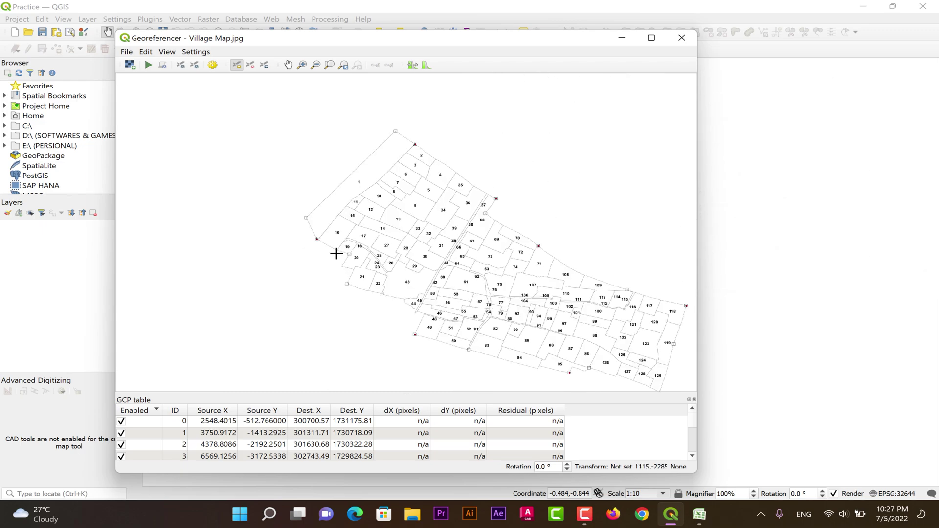
drag(415, 248, 311, 204)
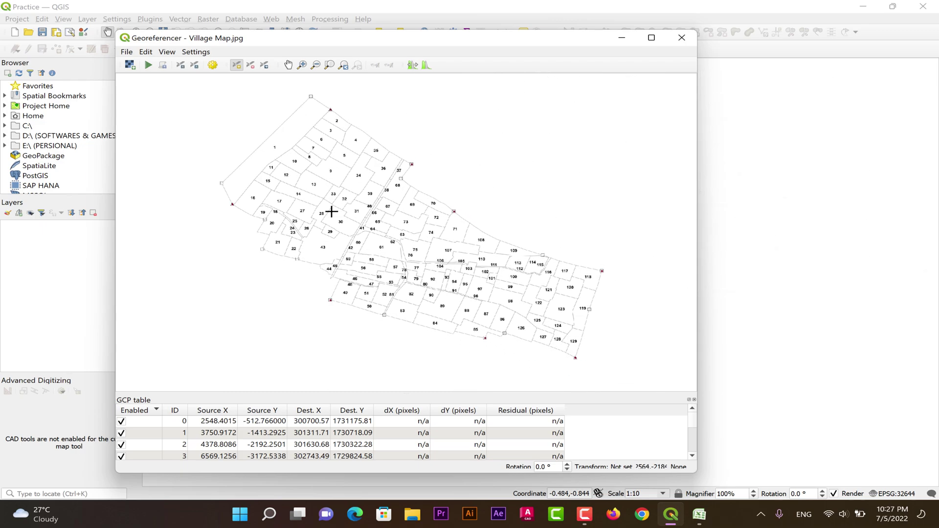
click(212, 65)
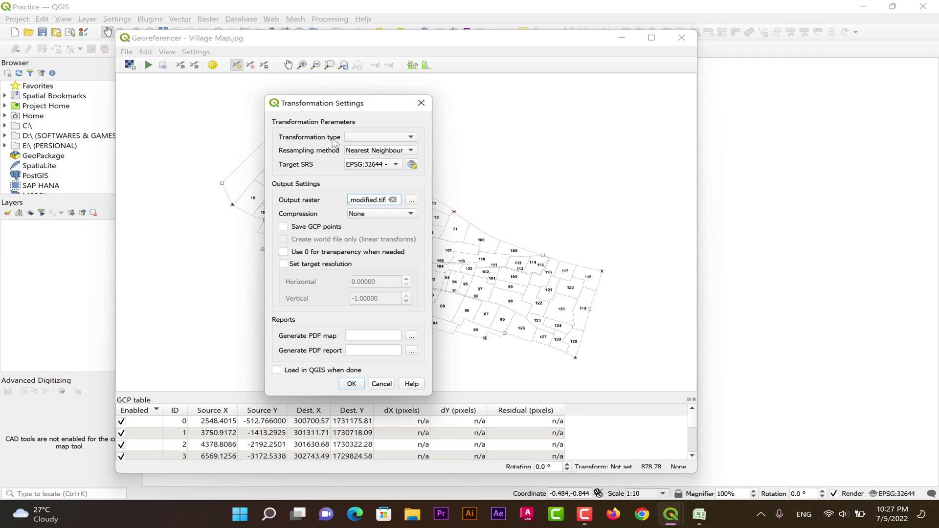
click(360, 137)
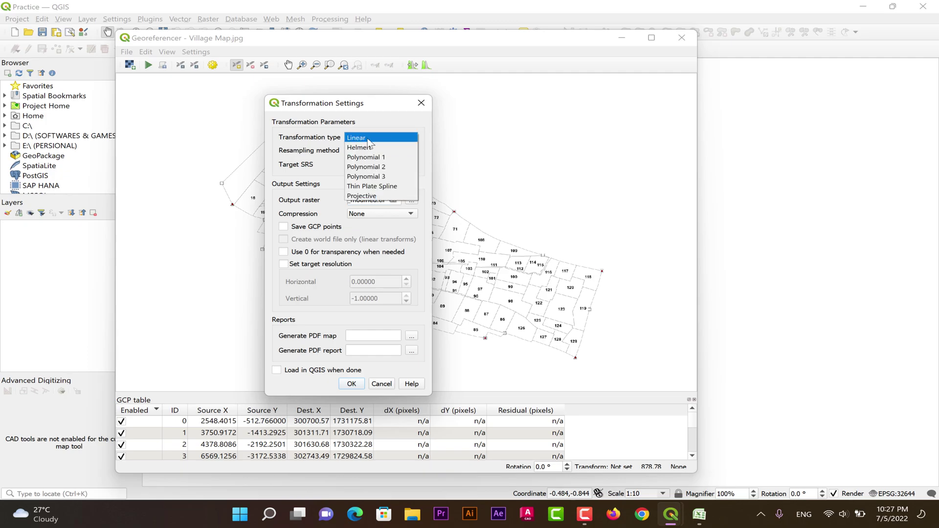
click(368, 139)
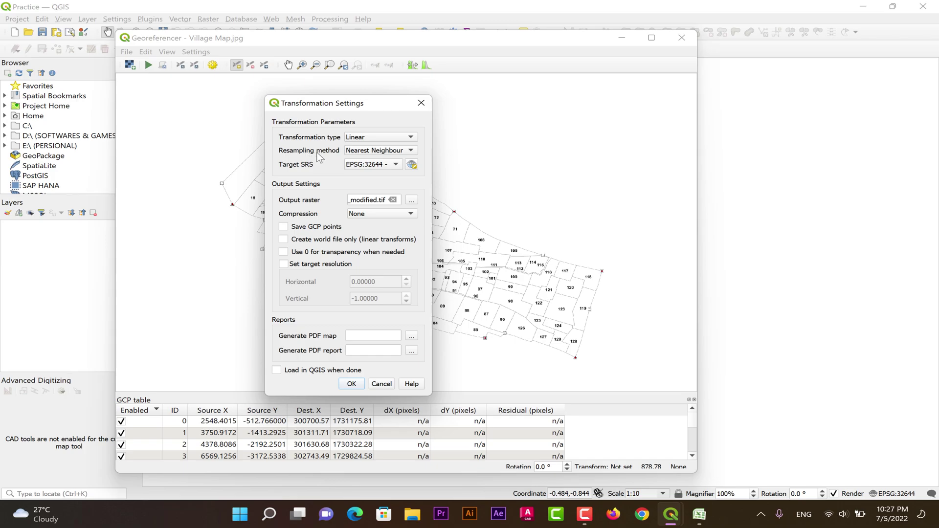
click(367, 153)
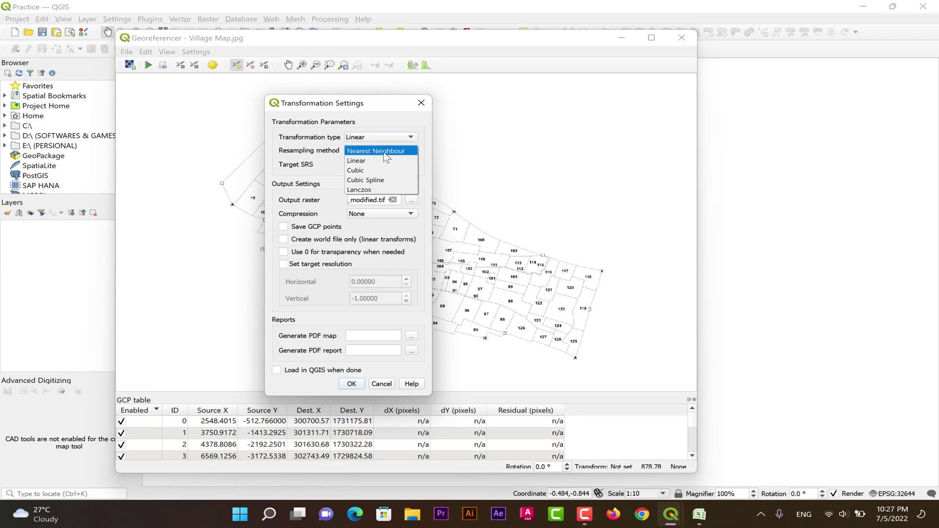
click(375, 150)
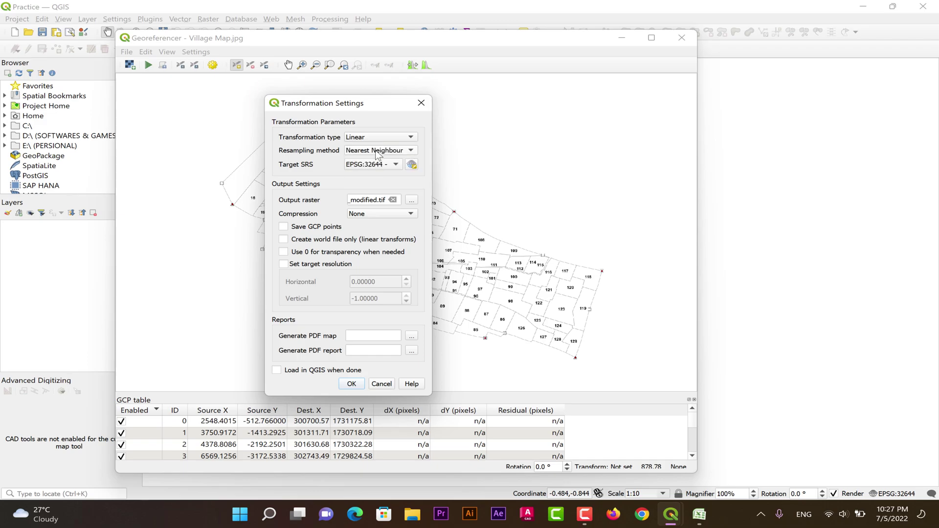
Choose EPSG:32644 - WGS 84 / UTM zone 44N as the target SRS and widen the Transformation Settings dialog.
click(368, 164)
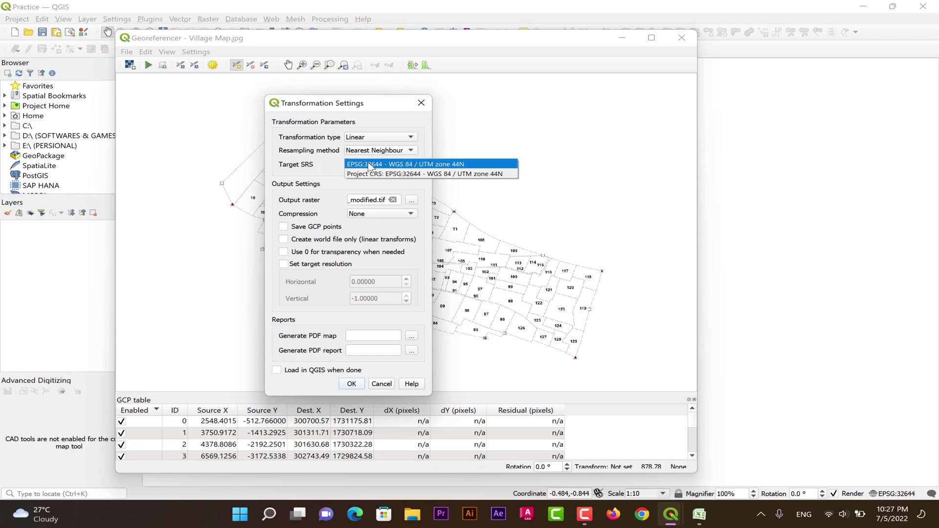
click(372, 163)
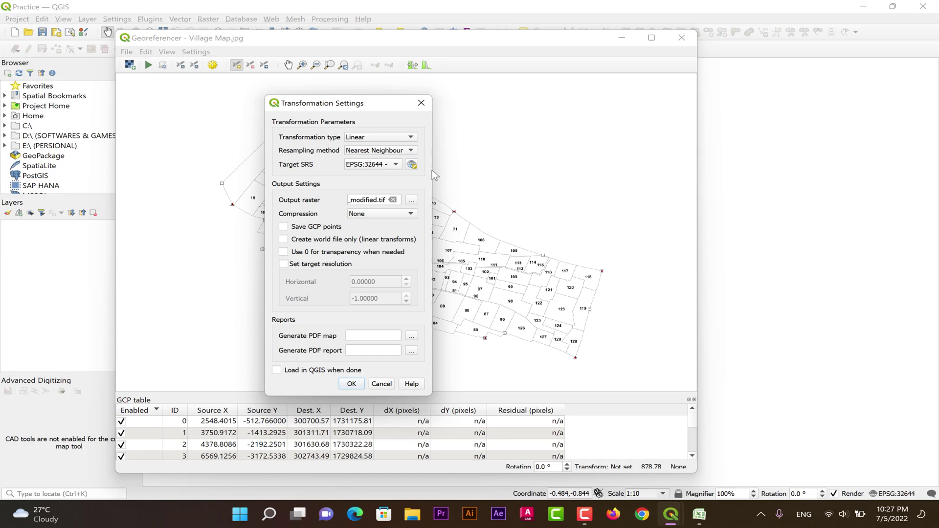
drag(433, 169, 536, 183)
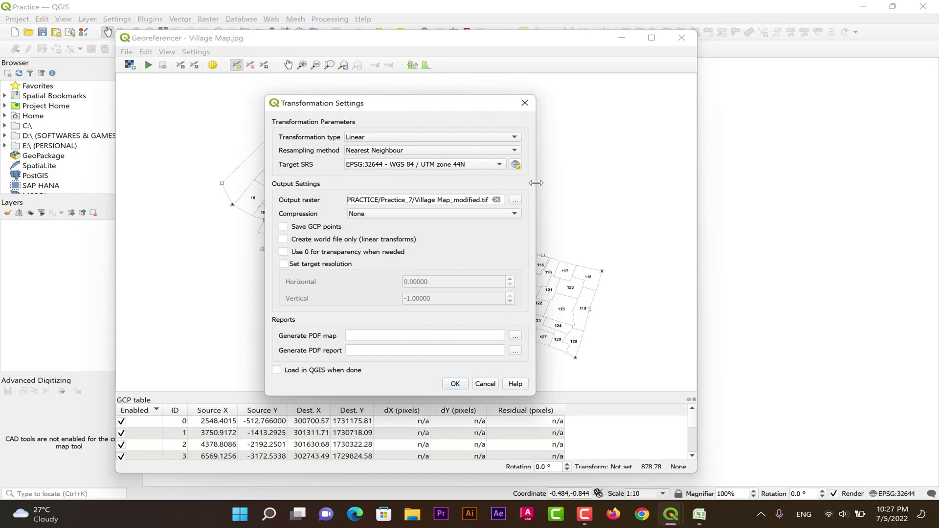
click(474, 164)
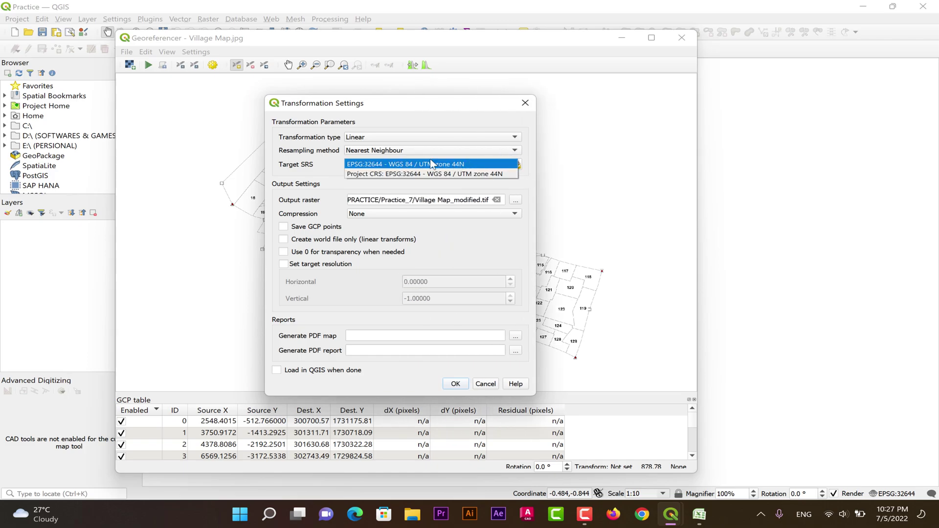
click(446, 164)
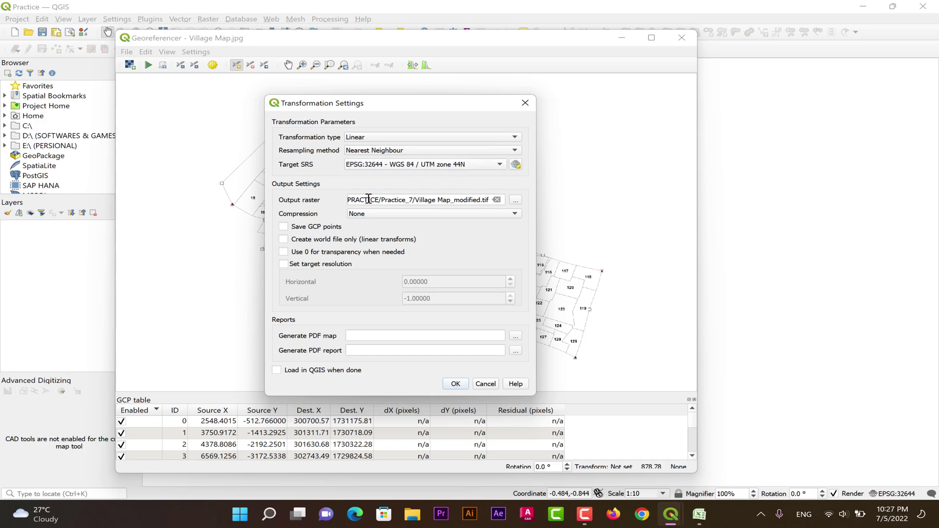
Set the output raster to a TIF file named Village Map_modified in the Practice_7 folder.
click(516, 200)
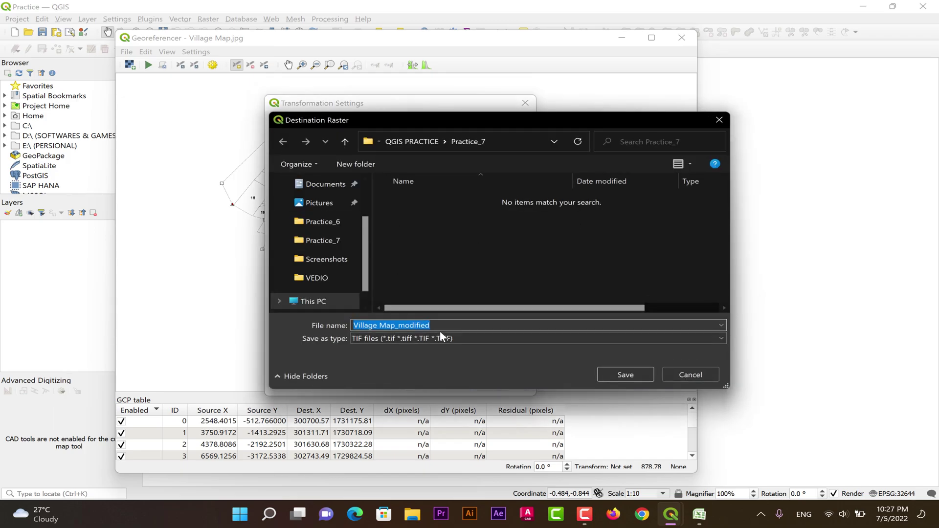
click(387, 327)
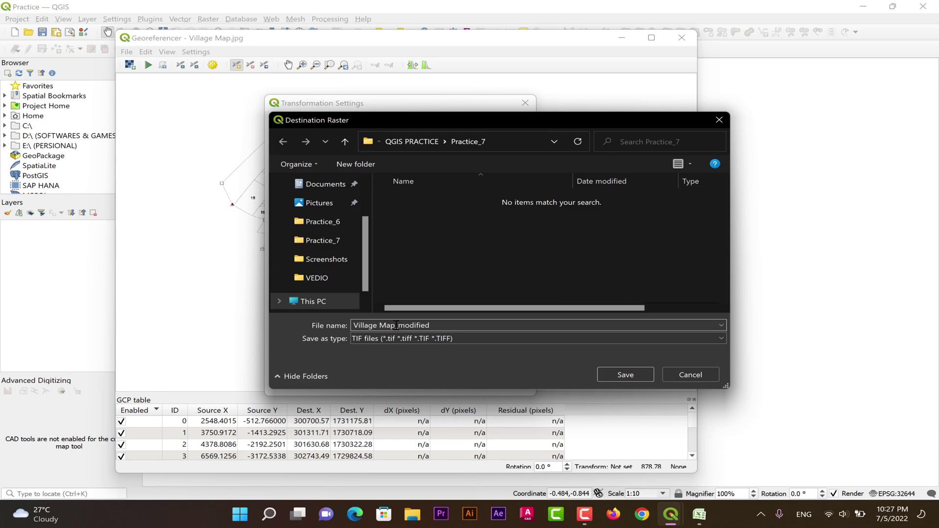
click(524, 335)
click(421, 336)
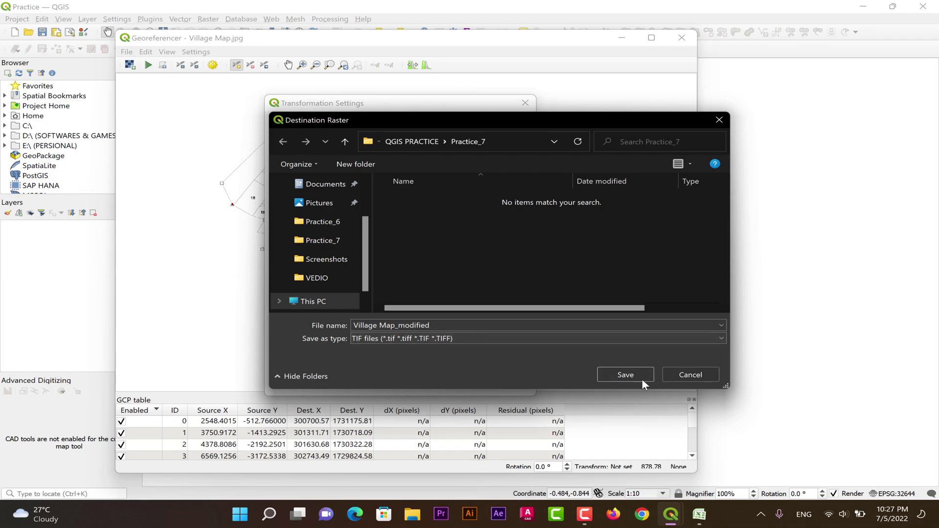
click(618, 372)
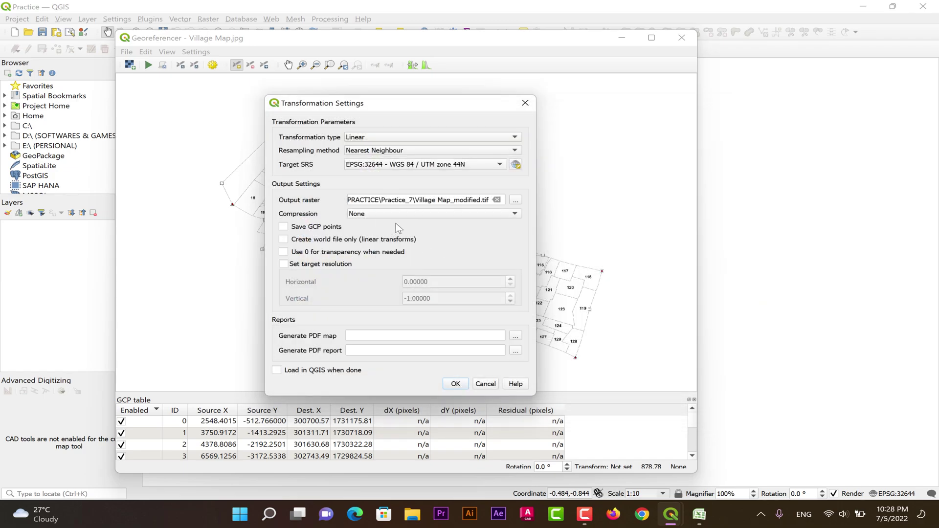
Accept the transformation settings, run the georeferencing, and close the Georeferencer.
click(455, 383)
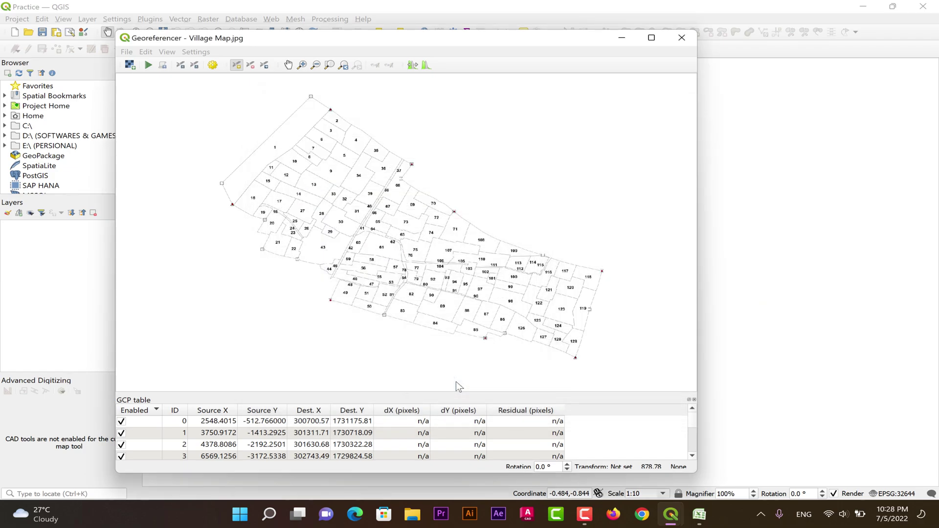
click(148, 65)
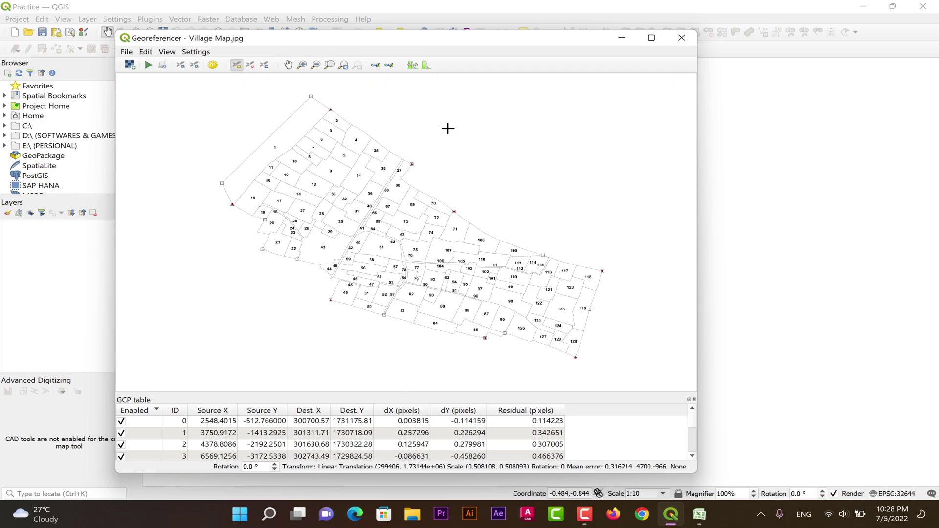
click(682, 39)
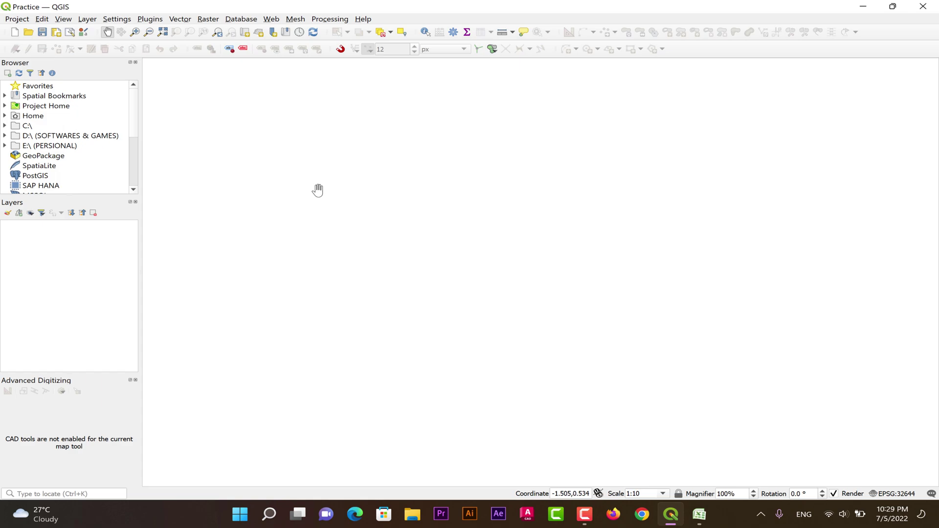
Add Village Map_modified.tif from the Practice_7 folder to the project as a raster layer.
click(85, 21)
mouse_move(124, 56)
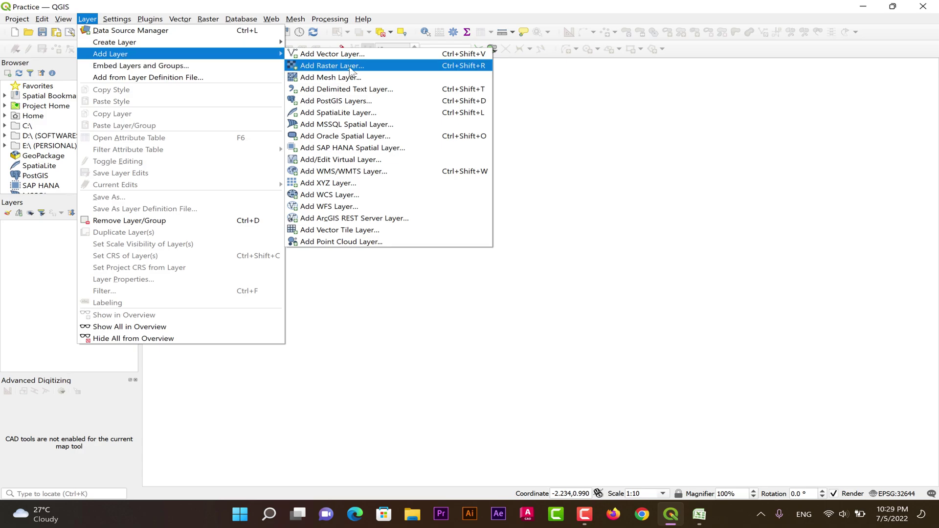
click(334, 69)
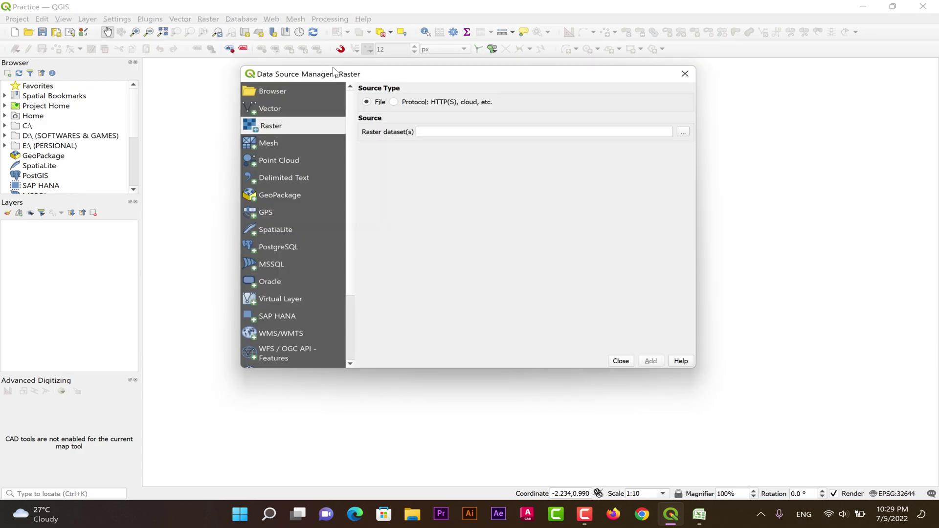
click(684, 132)
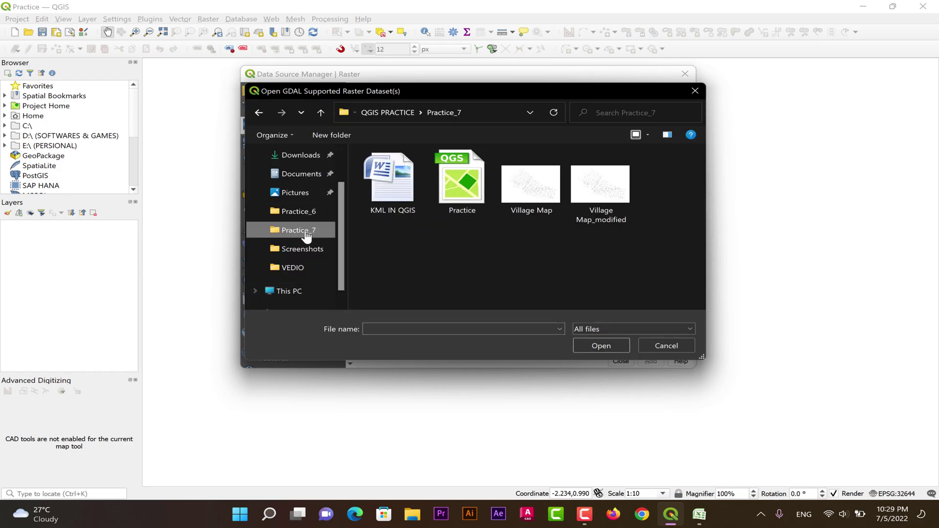
click(587, 220)
click(601, 345)
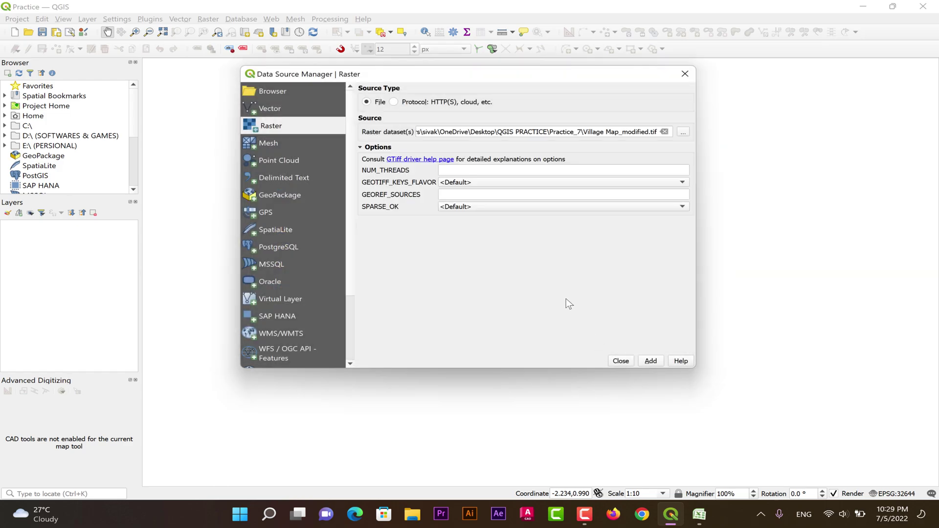
click(650, 360)
click(617, 359)
Collapse the band legend of the Village Map_modified layer.
drag(495, 274, 446, 291)
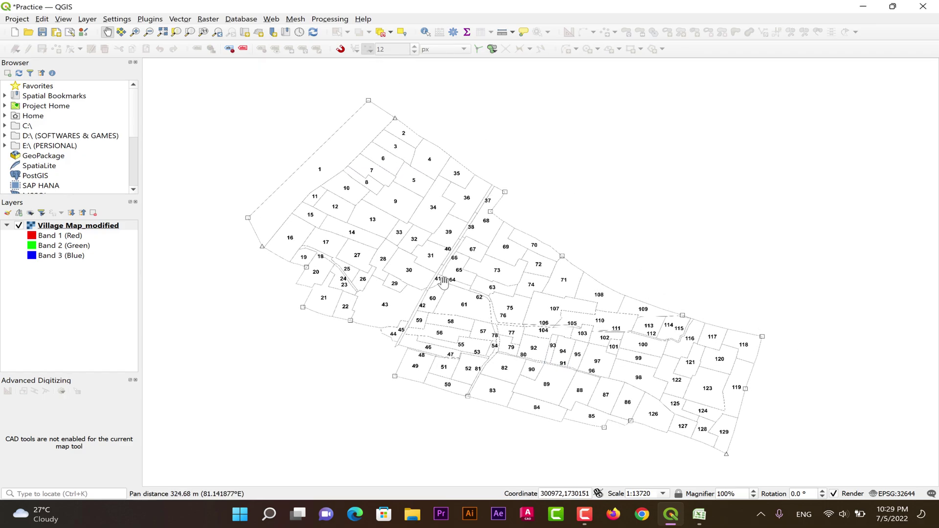
click(7, 225)
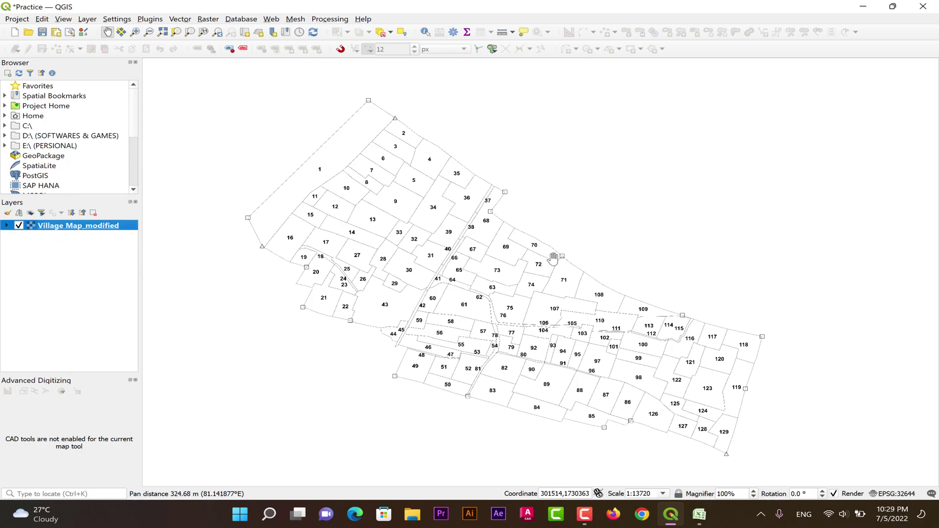
drag(484, 268, 455, 272)
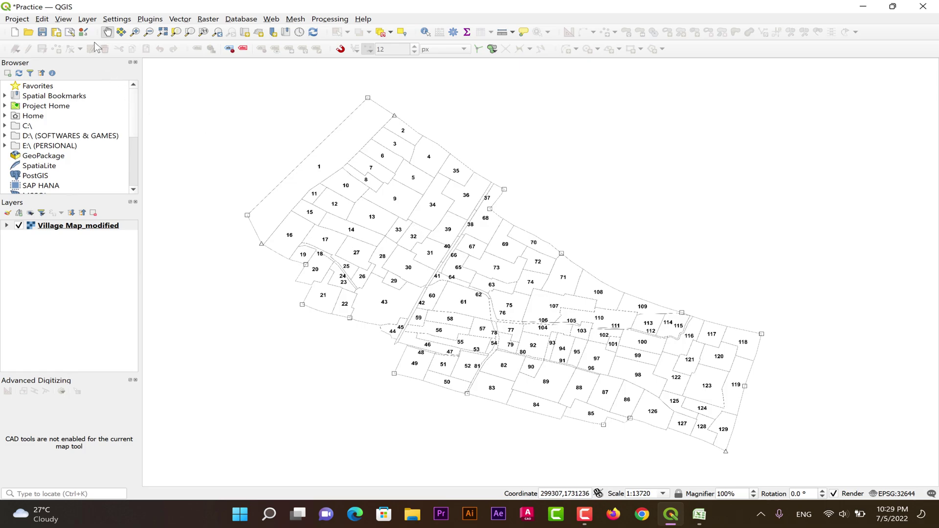
Start a new shapefile layer saved as Boundary in the Practice_7 folder.
click(87, 18)
mouse_move(111, 42)
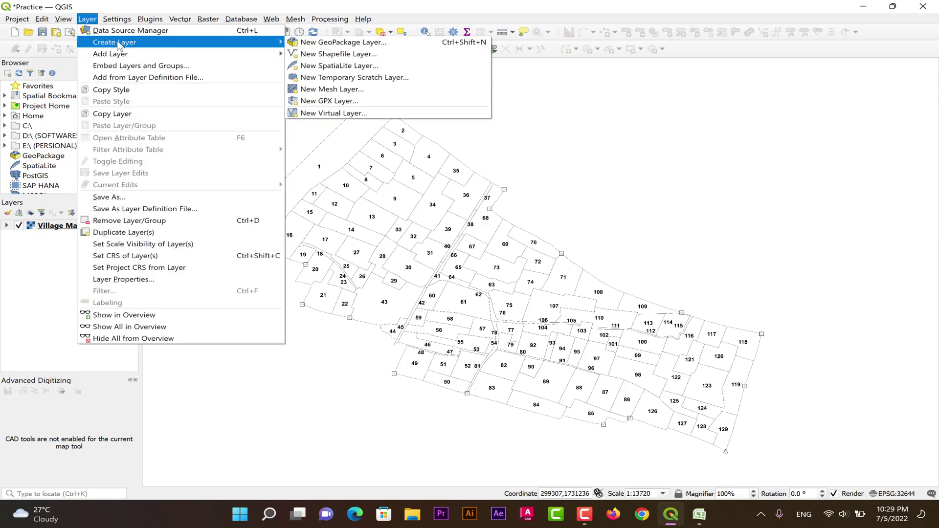
click(336, 54)
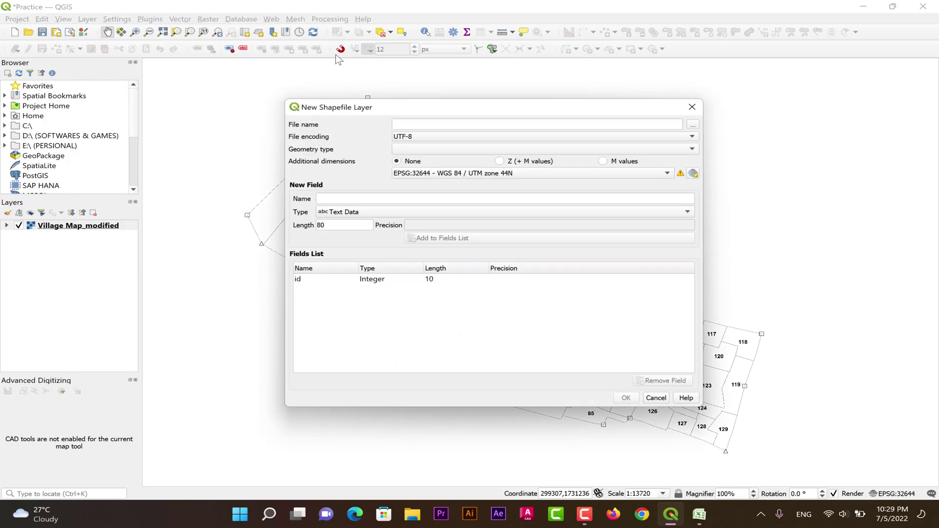
click(692, 125)
double_click(444, 204)
scroll(461, 289, down, 2)
double_click(461, 298)
click(452, 325)
text(Boundary)
click(641, 378)
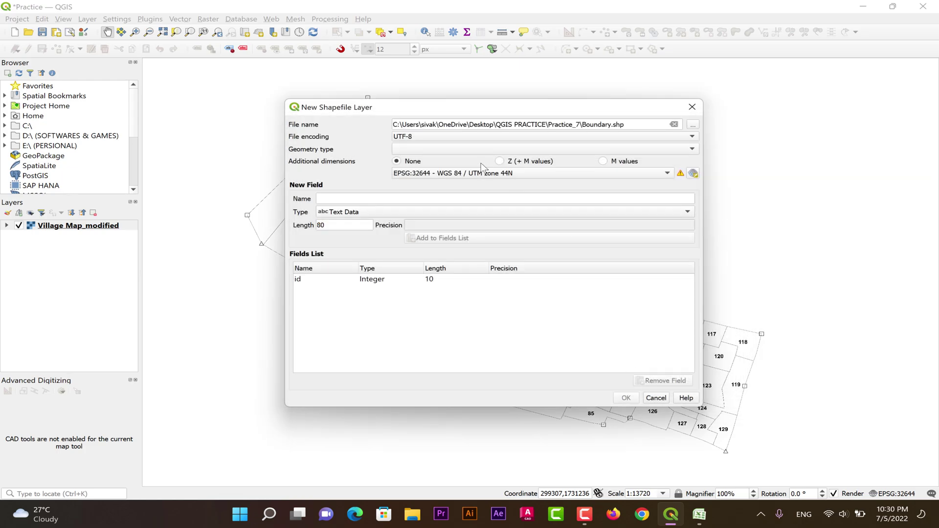
Set the new layer's geometry type to Polygon and create the Boundary layer.
click(462, 146)
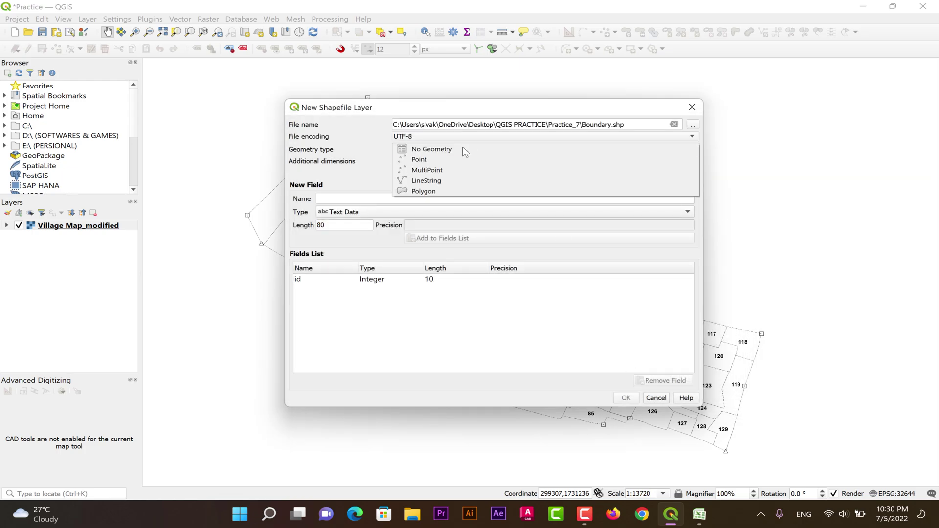
click(457, 190)
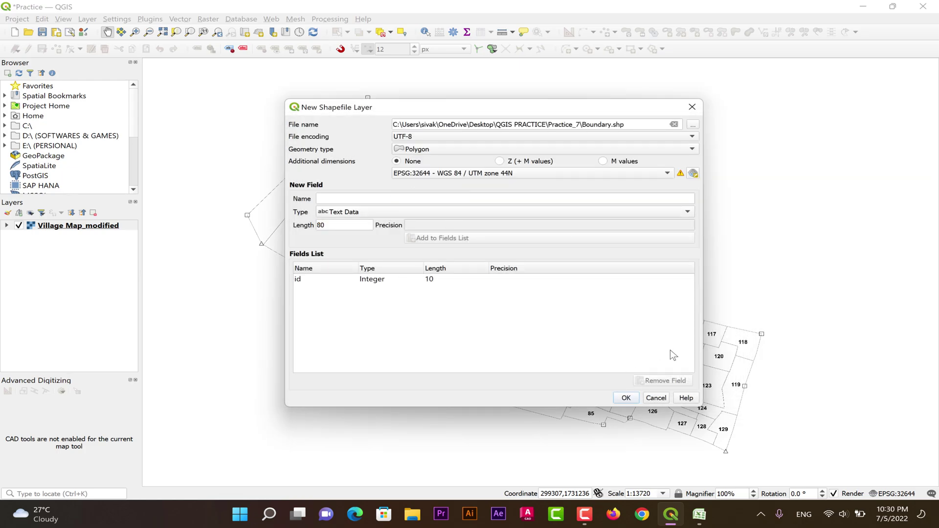
click(625, 399)
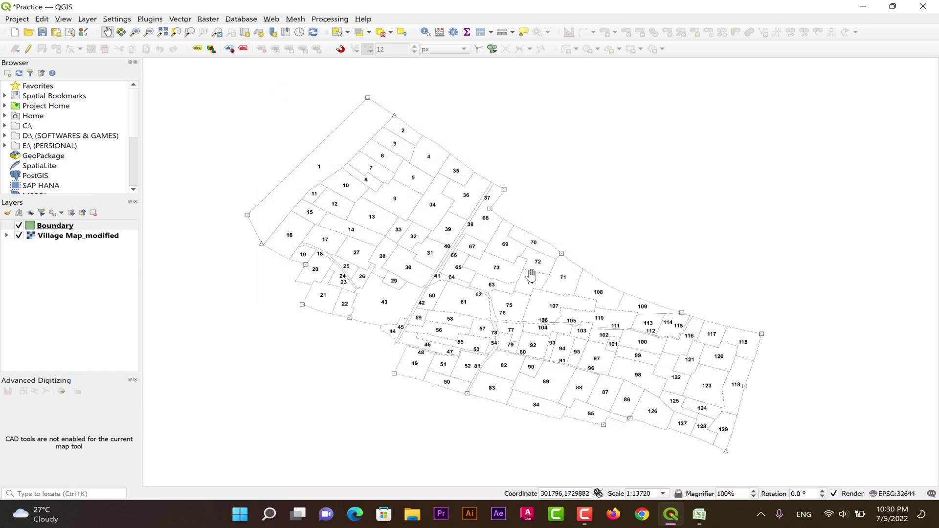
Enable editing on the Boundary layer and begin a polygon tracing the village's outer edge along plots 1 and 2.
click(47, 228)
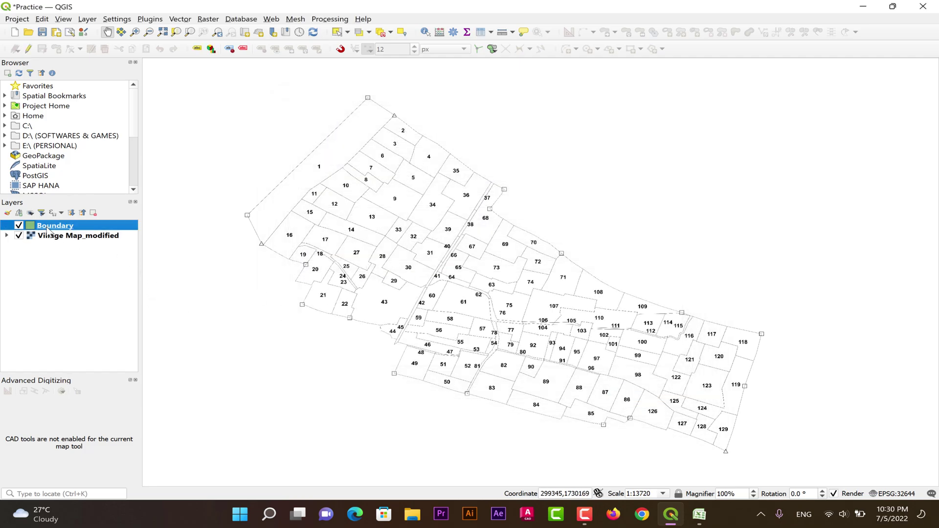
click(28, 49)
click(56, 49)
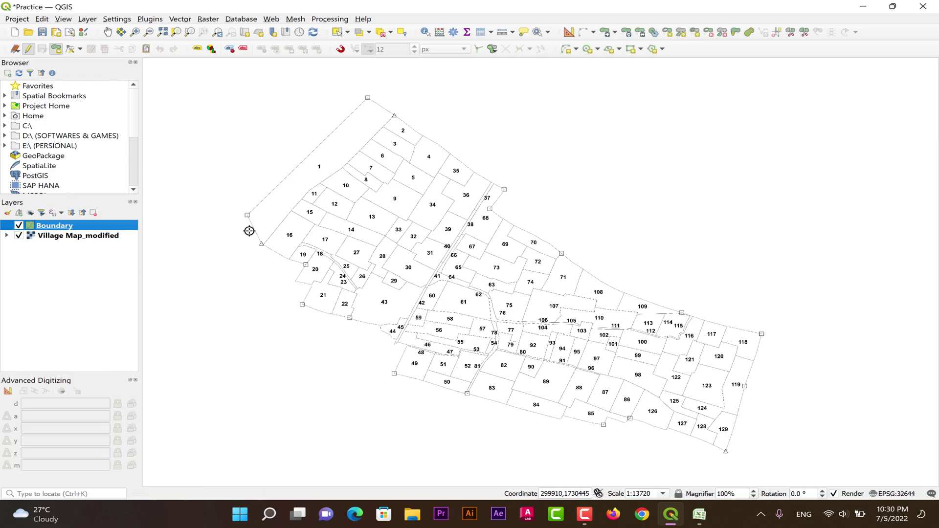
scroll(249, 230, up, 5)
click(333, 115)
click(447, 220)
scroll(446, 220, down, 1)
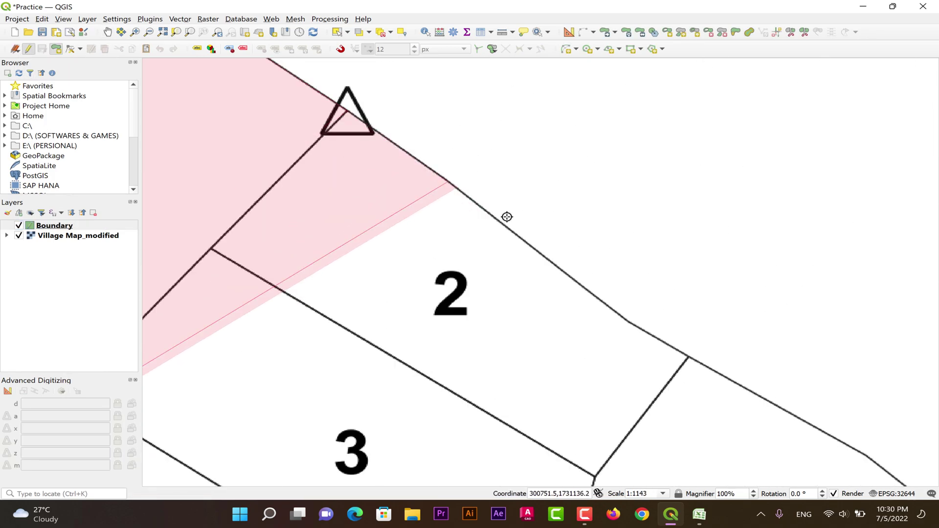
click(446, 182)
click(628, 321)
click(689, 356)
click(865, 453)
mouse_move(897, 448)
mouse_down()
mouse_move(683, 294)
mouse_move(568, 155)
mouse_up()
click(688, 280)
scroll(691, 326, up, 2)
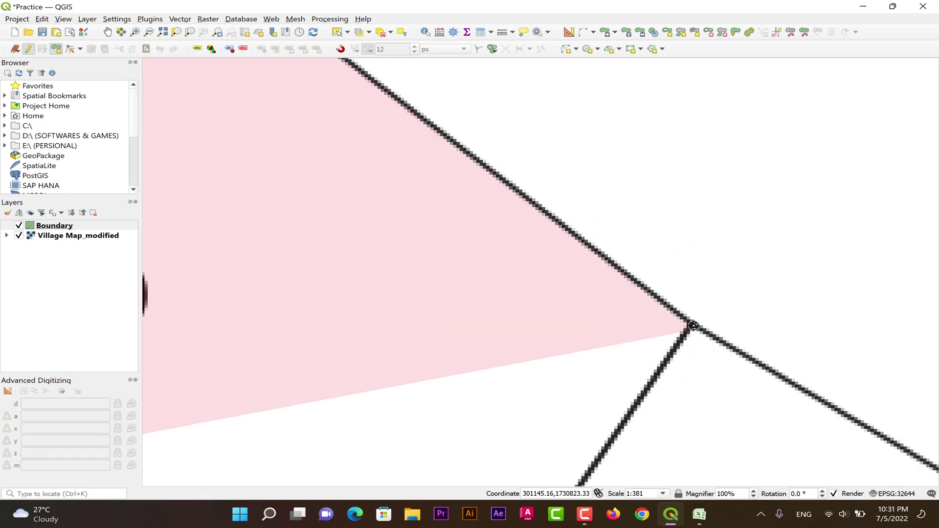
Continue the boundary polygon around plots 36 and 37 to the inner corner marker beside plot 68.
click(692, 327)
scroll(692, 327, down, 1)
drag(692, 328, 446, 145)
click(755, 325)
click(798, 354)
click(737, 294)
scroll(742, 353, up, 2)
click(623, 348)
scroll(622, 348, down, 2)
click(457, 454)
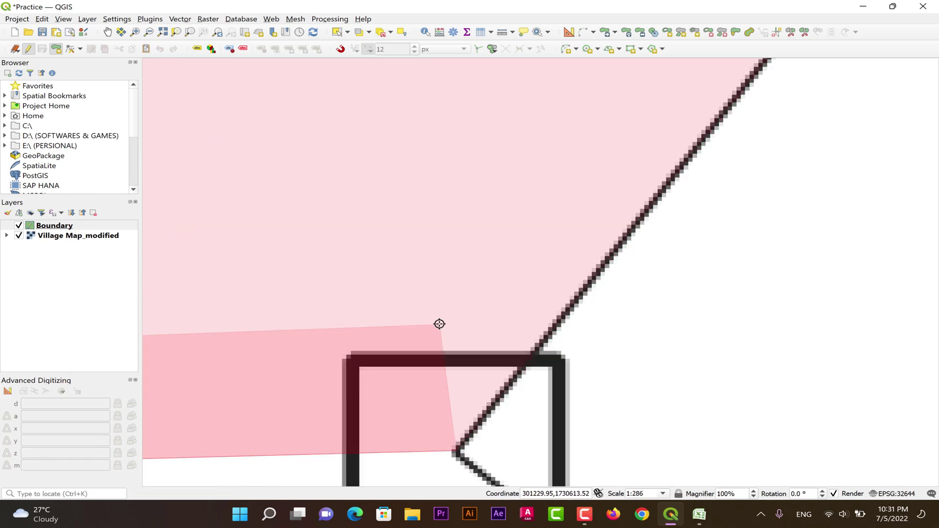
Trace the boundary polygon southeast along the outer edge of plots 68 and 70.
click(588, 294)
click(738, 381)
scroll(737, 382, down, 1)
click(615, 306)
scroll(615, 306, down, 1)
drag(615, 306, 419, 188)
click(666, 304)
scroll(754, 363, up, 1)
drag(755, 362, 572, 283)
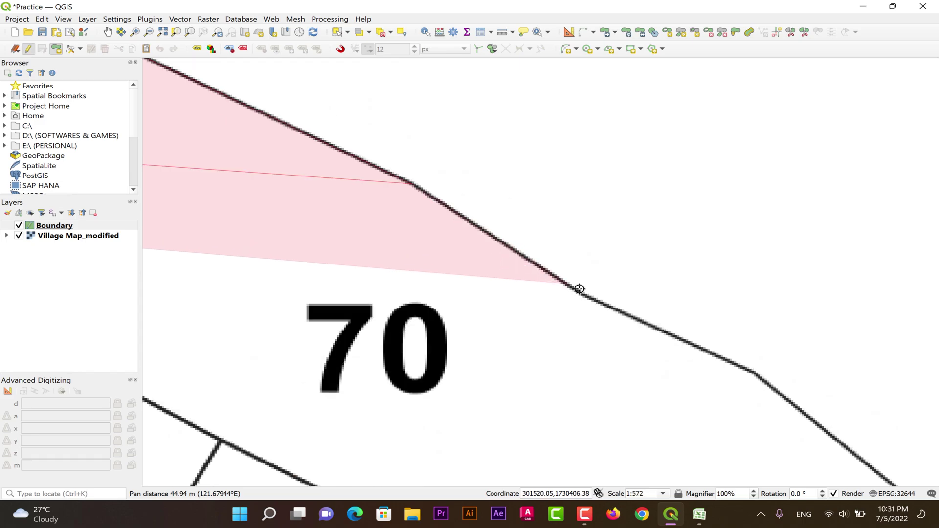
click(573, 283)
click(755, 373)
click(631, 344)
drag(631, 344, 398, 115)
Extend the boundary polygon along the northeastern edge past plot 109 to the corner marker of plot 118.
click(688, 304)
scroll(645, 248, up, 1)
click(645, 248)
scroll(570, 141, down, 3)
click(690, 185)
drag(826, 244, 677, 219)
scroll(678, 219, up, 3)
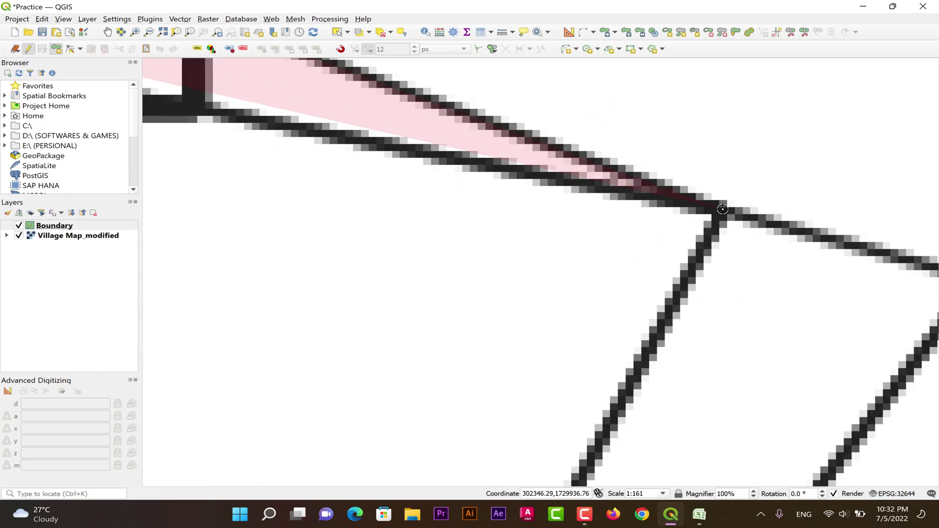
mouse_move(661, 184)
mouse_down()
mouse_move(779, 216)
mouse_move(688, 203)
mouse_up()
click(779, 216)
scroll(780, 217, down, 1)
click(683, 191)
scroll(683, 191, down, 1)
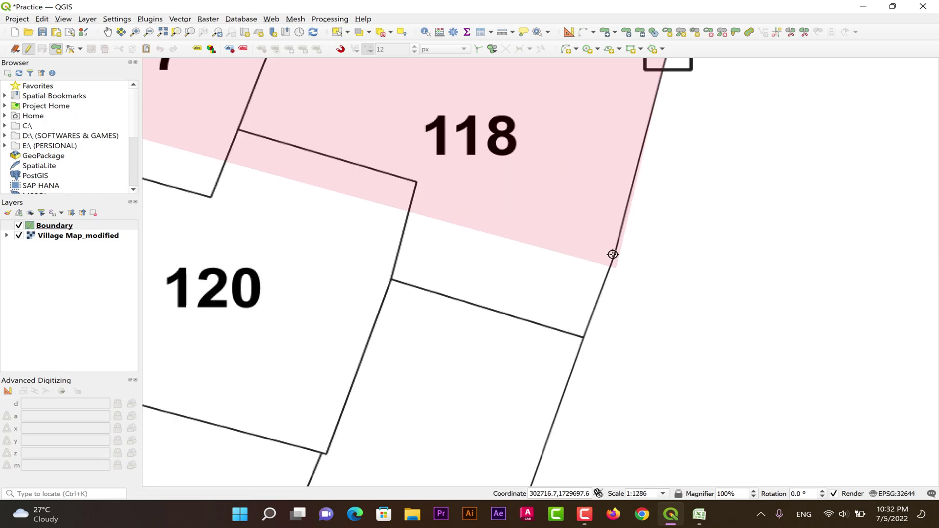
Trace the eastern edge of the boundary from plot 118 down to the triangle marker at plot 129.
scroll(587, 337, up, 3)
click(604, 339)
scroll(603, 339, down, 3)
click(468, 388)
drag(381, 407, 532, 90)
scroll(532, 90, down, 1)
drag(431, 357, 534, 56)
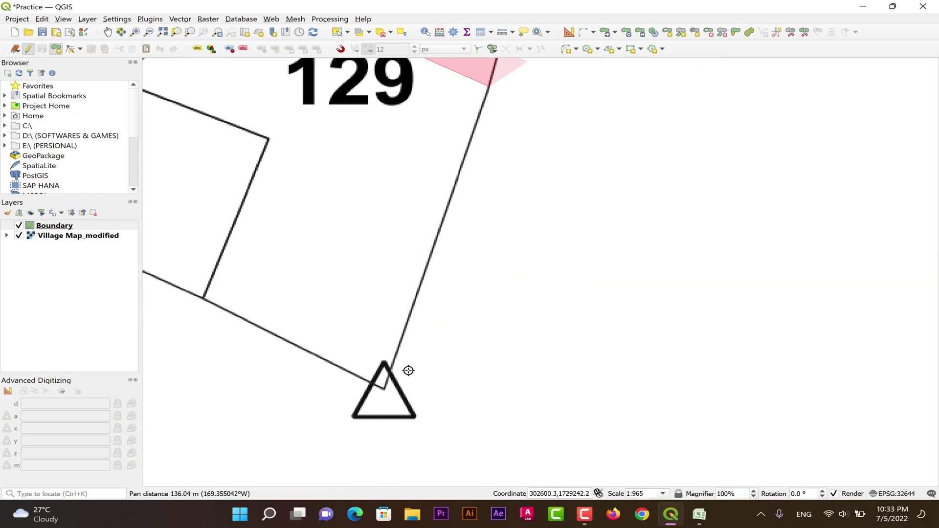
click(380, 394)
Trace the southern edge of the boundary westward from plot 129 to the marker between plots 83 and 50.
scroll(547, 264, up, 1)
click(547, 265)
scroll(418, 173, up, 1)
click(419, 172)
scroll(419, 173, down, 2)
click(577, 216)
scroll(602, 264, down, 1)
click(560, 264)
scroll(430, 196, up, 3)
click(425, 155)
scroll(425, 155, down, 2)
click(413, 93)
scroll(310, 179, up, 2)
click(313, 194)
scroll(313, 194, down, 4)
scroll(161, 168, up, 2)
click(590, 195)
click(347, 119)
click(255, 312)
click(295, 273)
scroll(295, 272, down, 2)
scroll(196, 230, up, 3)
click(467, 187)
scroll(468, 187, down, 3)
click(473, 177)
click(322, 130)
scroll(323, 131, down, 2)
scroll(287, 162, up, 3)
click(300, 162)
click(232, 155)
scroll(232, 155, down, 2)
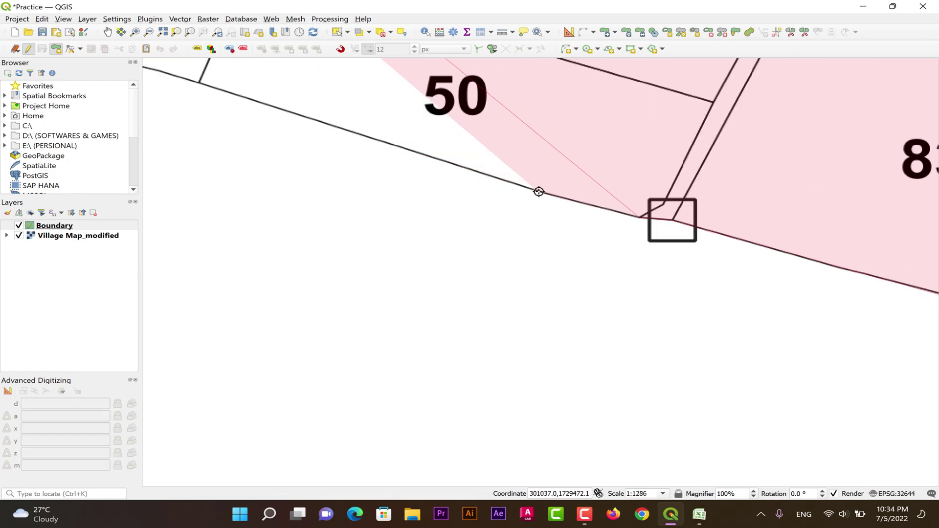
Continue the boundary polygon around plots 50 and 49 and up through the notches beside plots 44 and 45.
click(539, 193)
drag(199, 82, 576, 256)
click(273, 181)
drag(272, 181, 198, 489)
click(333, 195)
scroll(218, 135, up, 2)
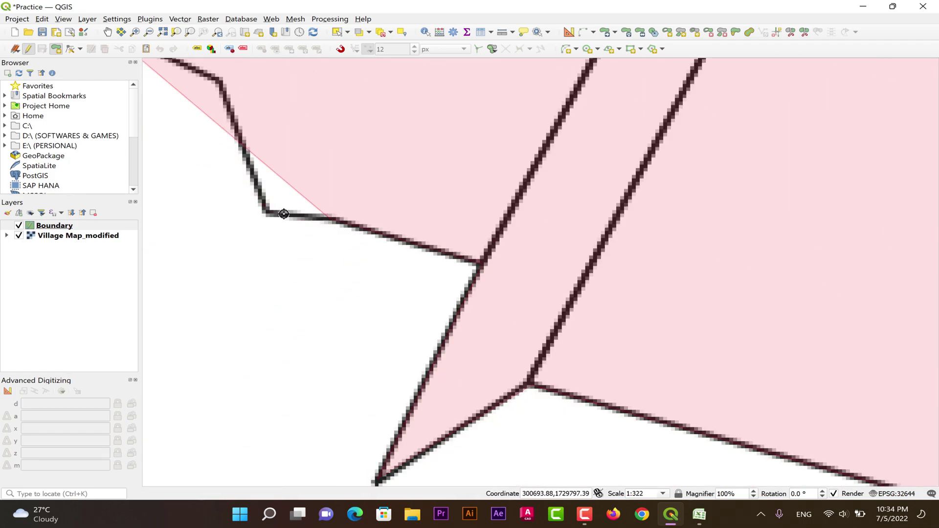
scroll(345, 241, down, 1)
click(220, 186)
click(220, 148)
click(200, 131)
click(206, 72)
Trace the southwestern edge of the boundary along plots 43, 22 and 21 to the marker at plot 21's corner.
scroll(206, 71, down, 1)
drag(205, 72, 512, 254)
click(257, 202)
click(187, 174)
click(251, 239)
drag(250, 239, 655, 365)
click(450, 306)
click(294, 246)
drag(294, 246, 457, 313)
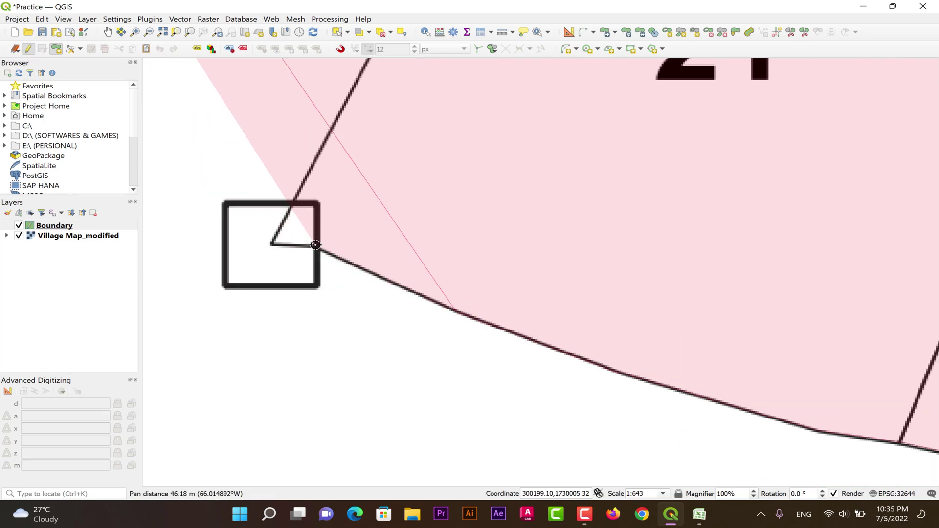
click(316, 245)
click(271, 243)
Trace the remaining western edge past plots 19 and 16 to the triangle marker and finish the polygon with an empty id.
drag(470, 112, 248, 461)
scroll(373, 122, down, 2)
scroll(541, 168, up, 2)
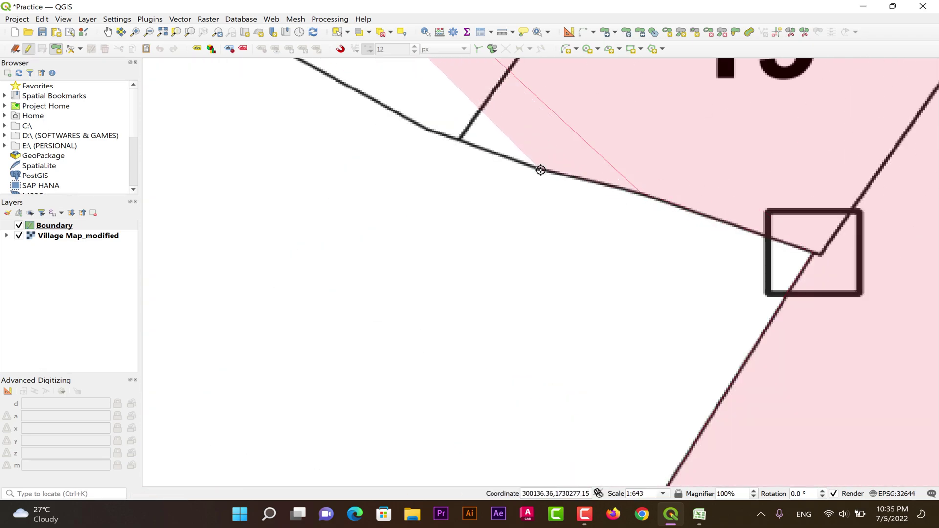
scroll(454, 262, down, 2)
scroll(374, 254, up, 1)
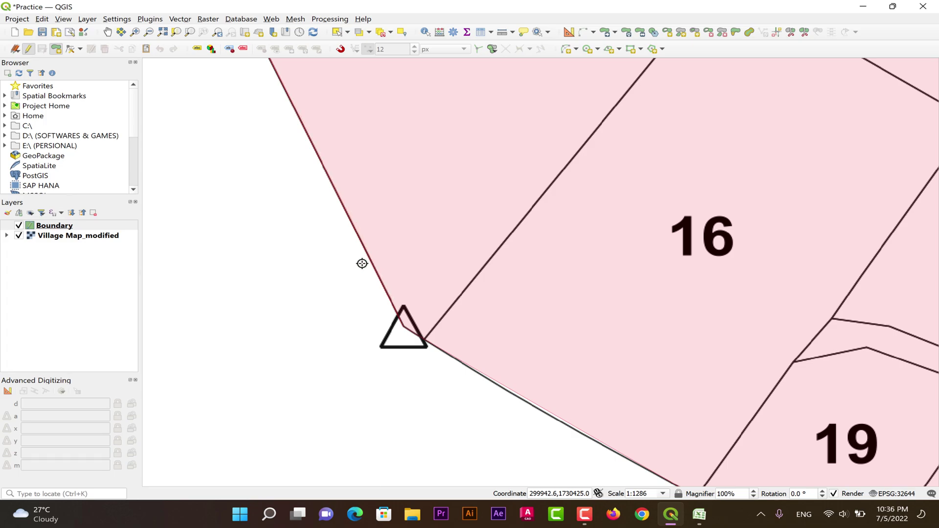
right_click(402, 321)
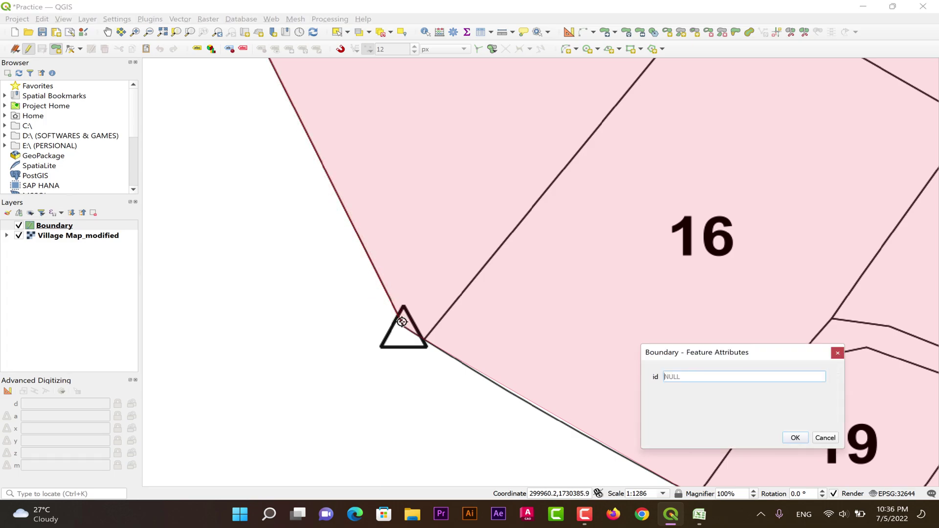
drag(714, 350, 473, 113)
click(550, 196)
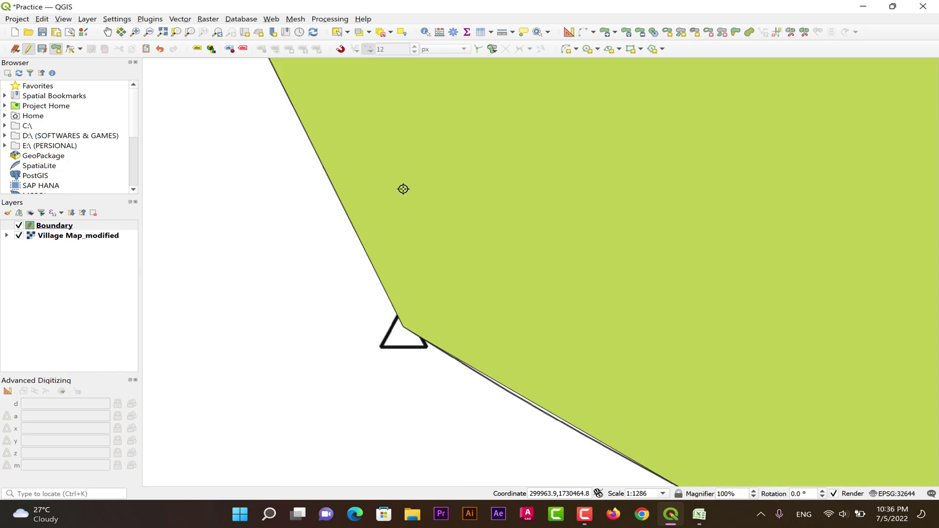
Change the Boundary layer's symbol layer type from Simple Fill to Outline: Simple Line.
scroll(318, 234, down, 3)
scroll(415, 281, up, 2)
scroll(541, 305, down, 1)
drag(565, 278, 424, 264)
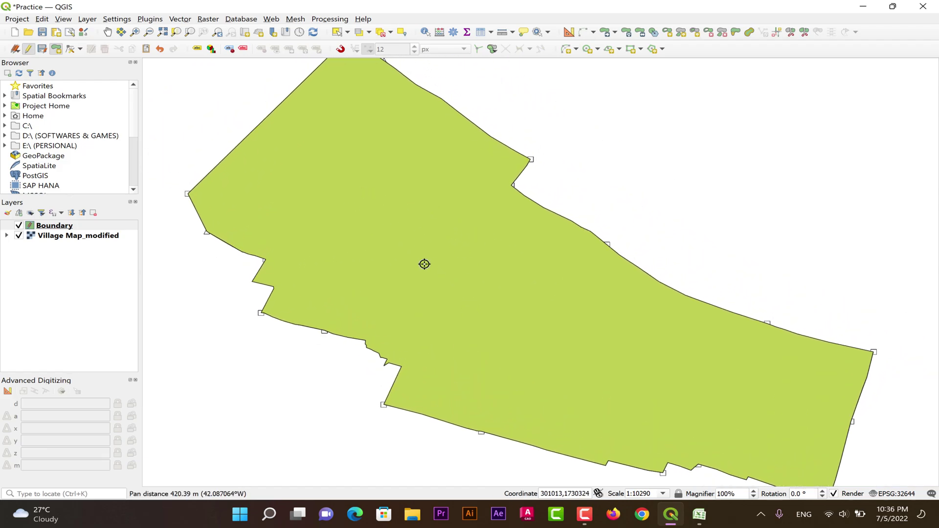
click(66, 227)
right_click(65, 227)
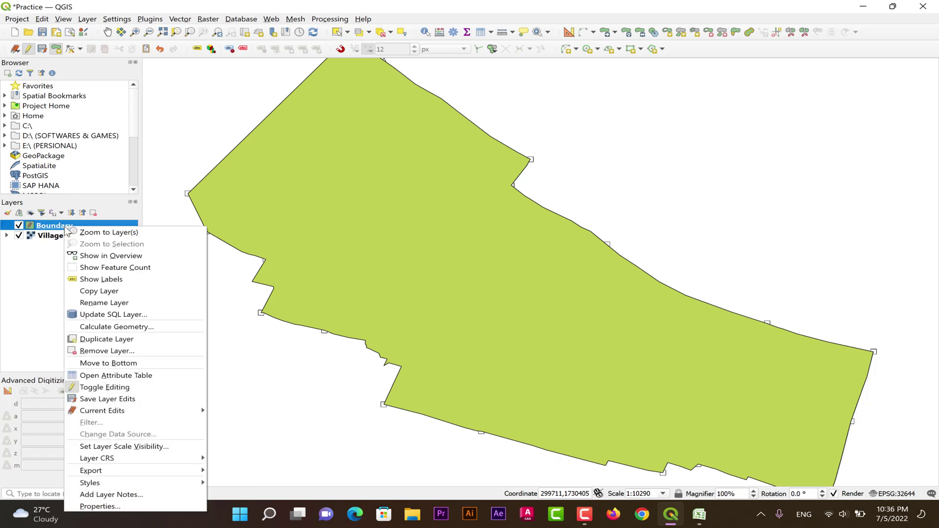
click(125, 506)
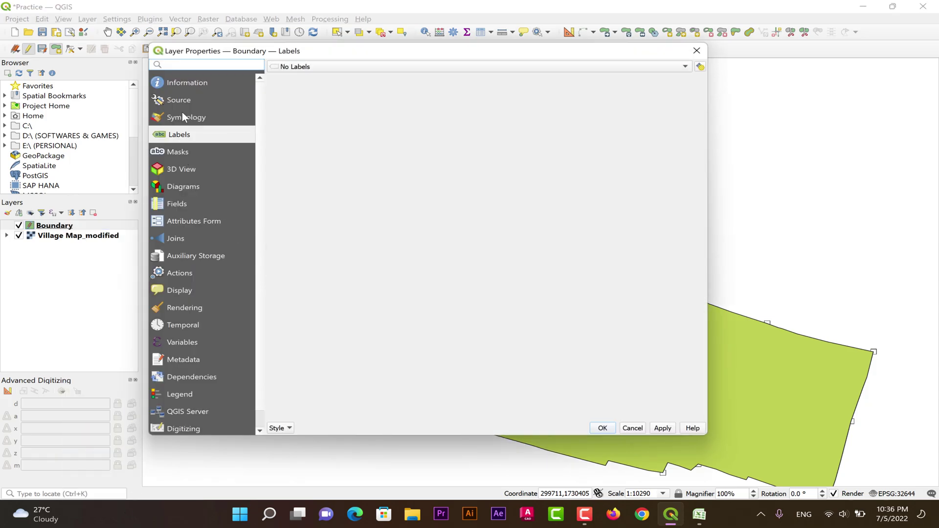
click(184, 117)
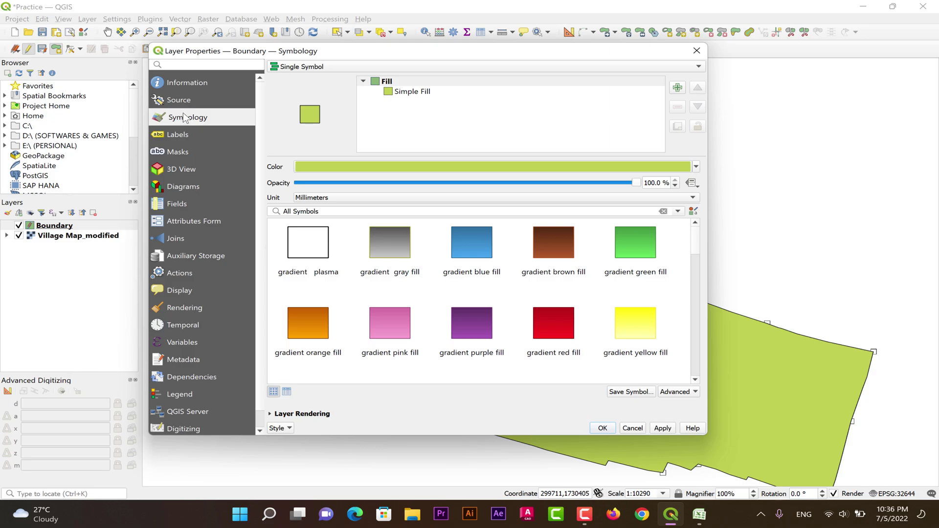
click(417, 93)
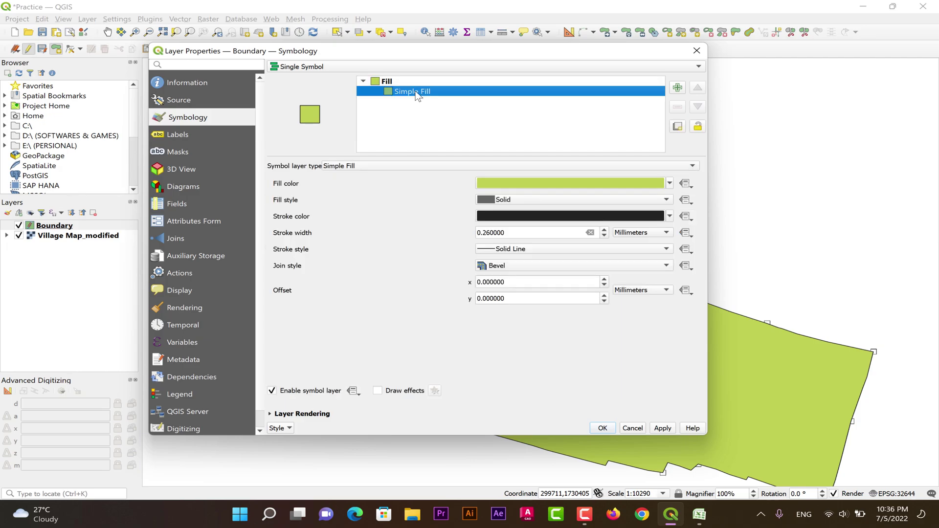
click(406, 165)
click(391, 217)
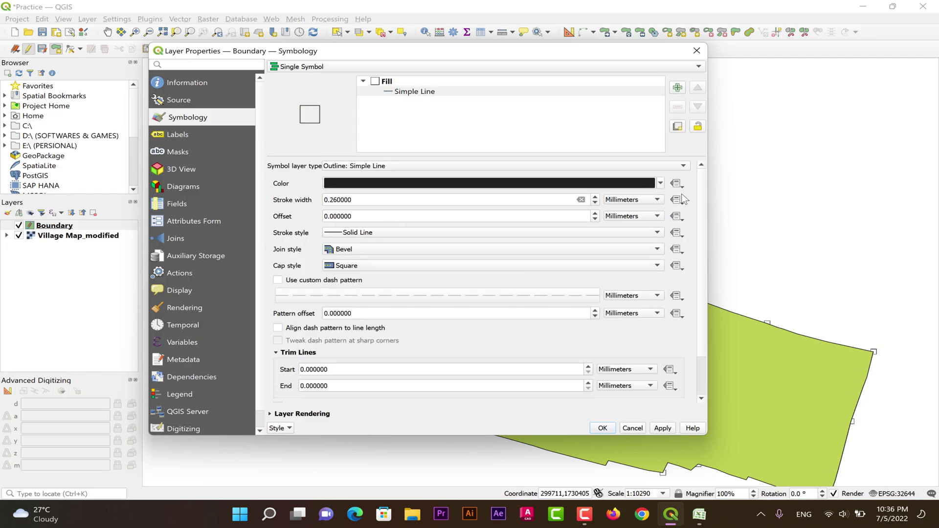
Set the outline's stroke width to 0.4 mm, apply the styling, and save the Boundary layer's edits.
click(660, 183)
click(659, 184)
key(Delete)
key(Delete)
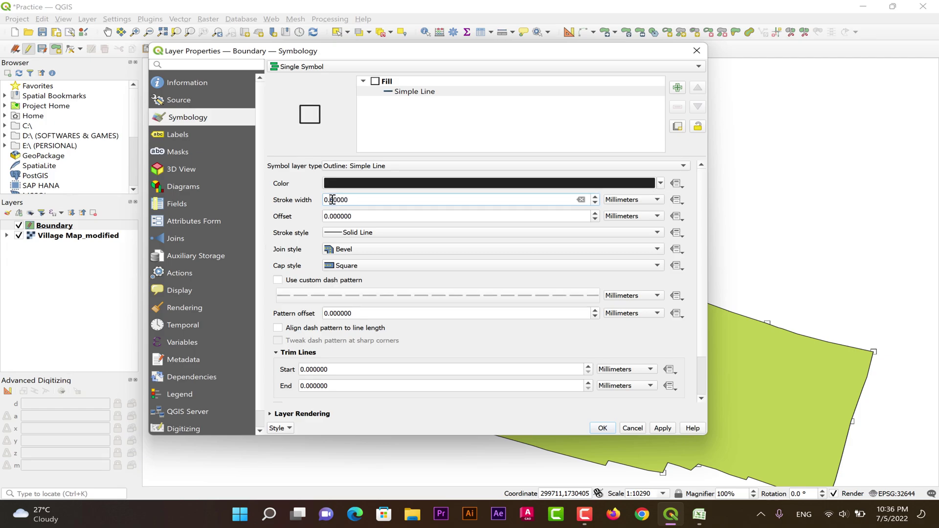
text(4)
click(663, 428)
click(602, 428)
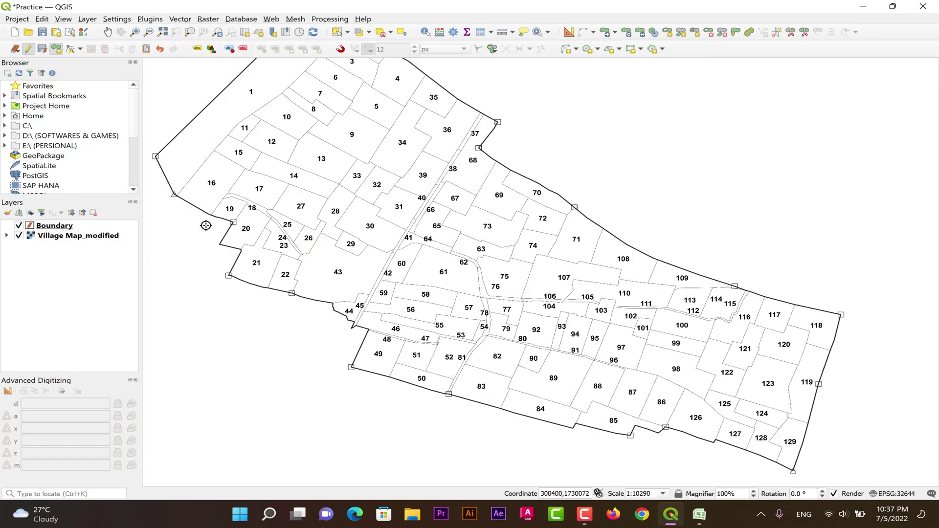
click(42, 49)
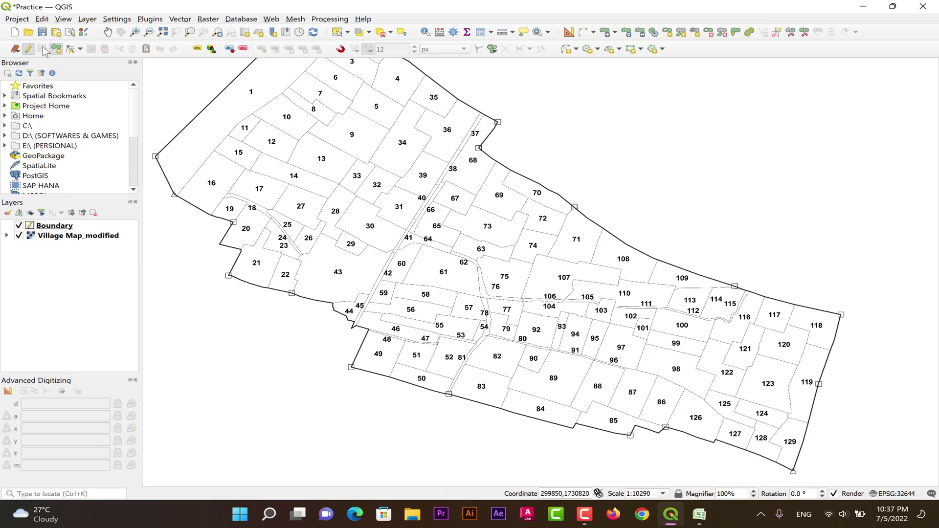
Start exporting the Boundary layer's features with the format Keyhole Markup Language [KML].
click(55, 227)
right_click(54, 230)
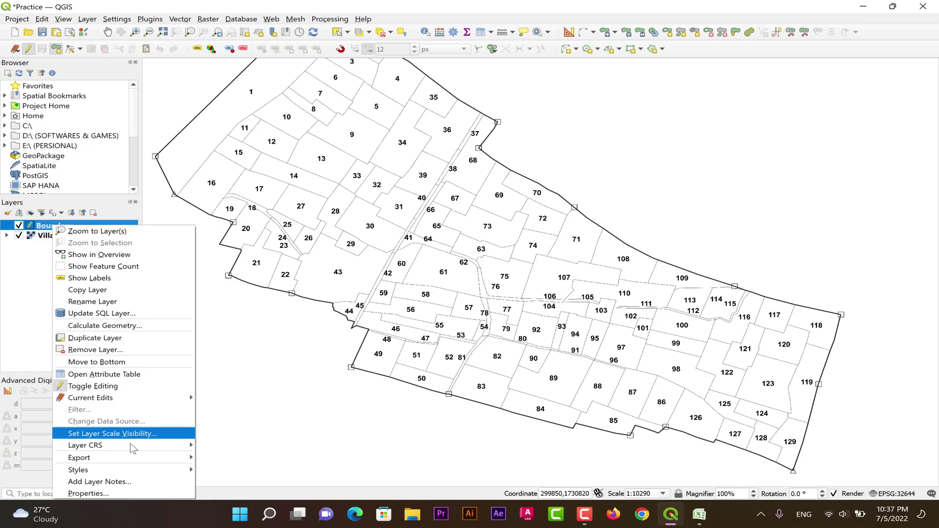
mouse_move(133, 460)
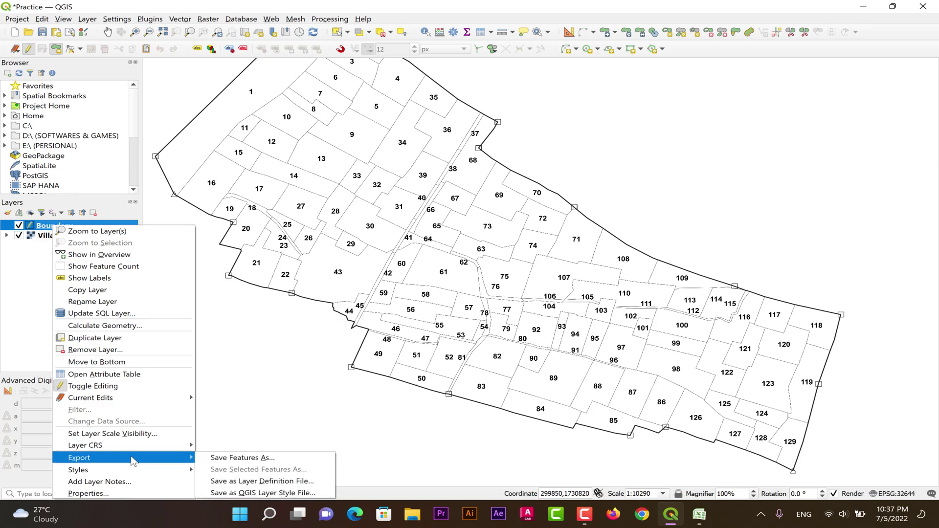
click(221, 458)
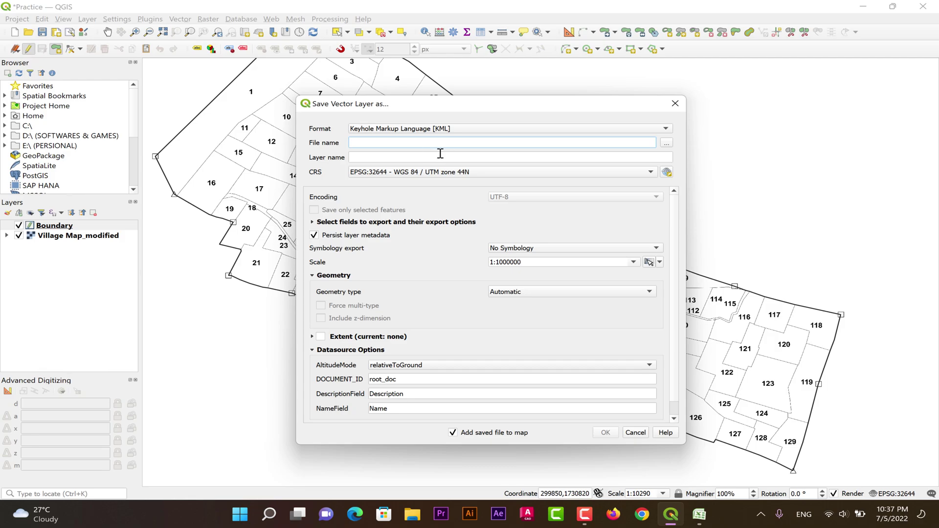
click(446, 129)
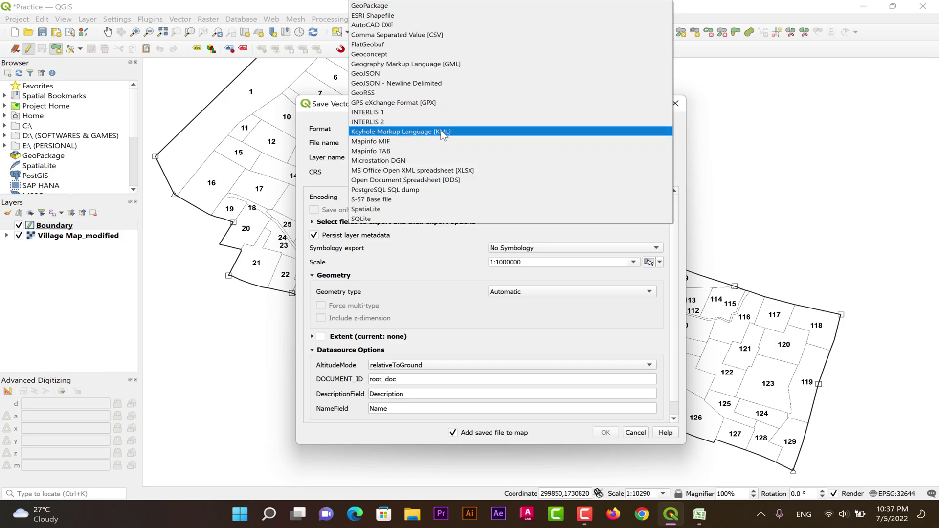
click(441, 131)
Export to a file named Village Map KML in the Practice_7 folder and add its polygon layer to the project.
click(666, 143)
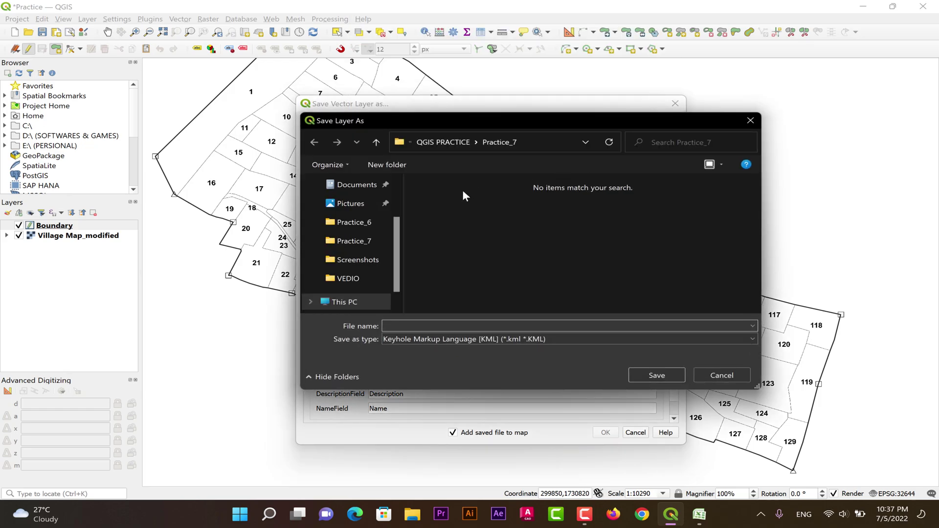
text(Vill)
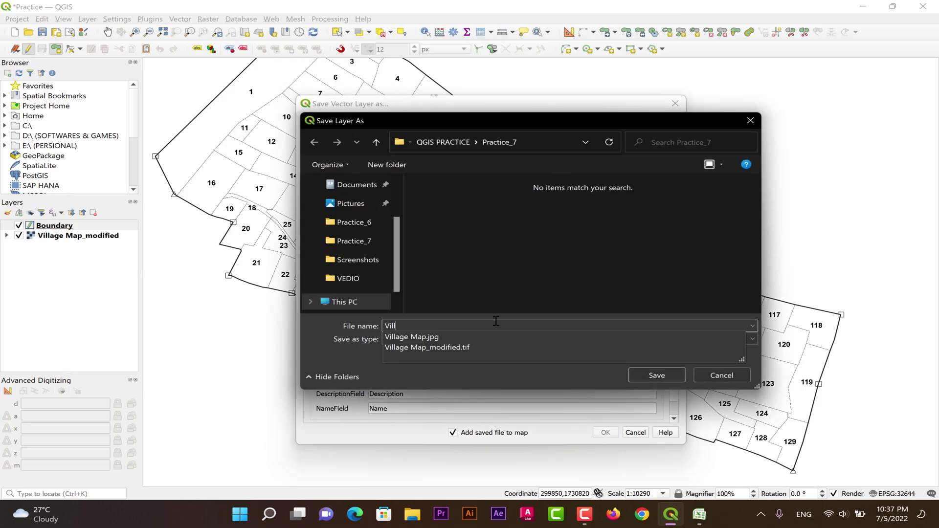
text(age Map KML)
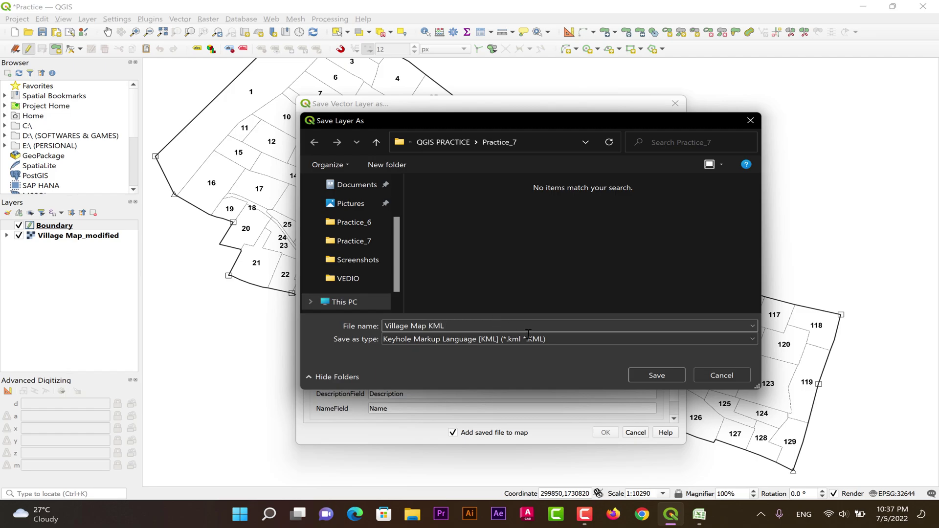
click(656, 375)
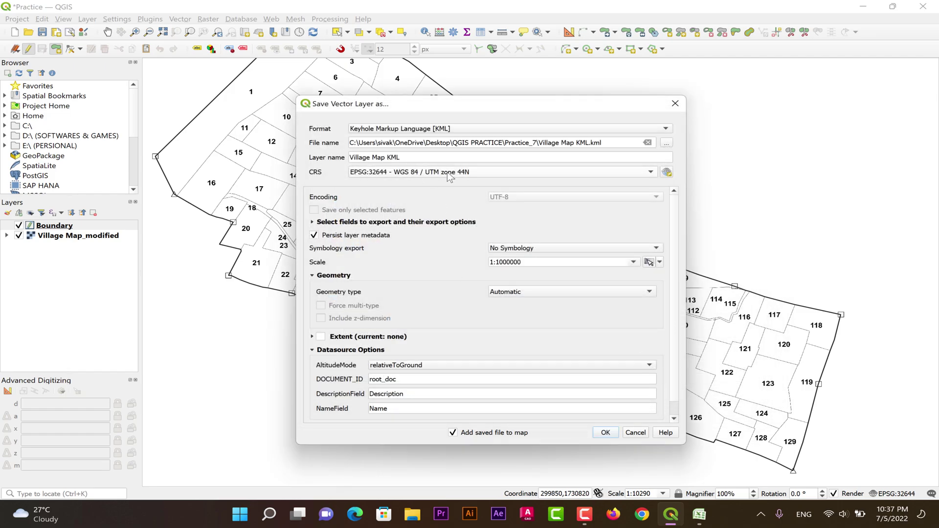
click(606, 434)
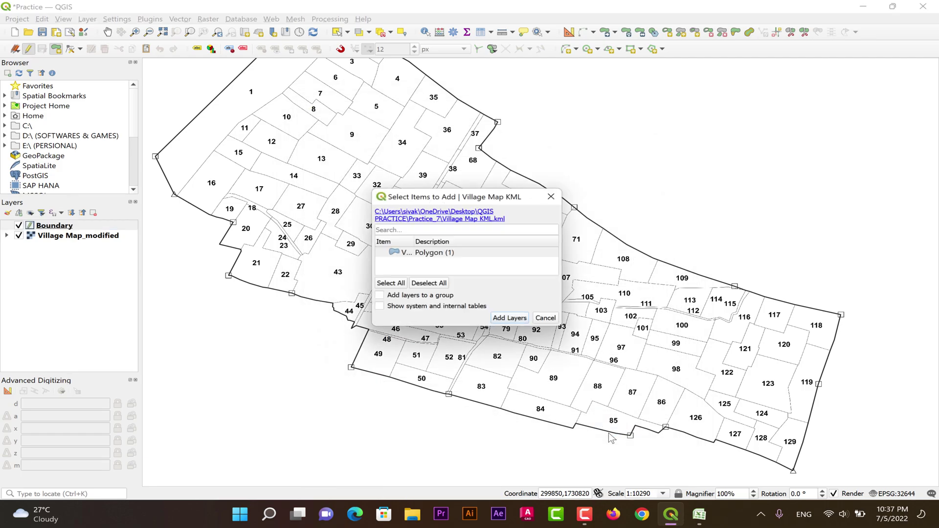
click(509, 318)
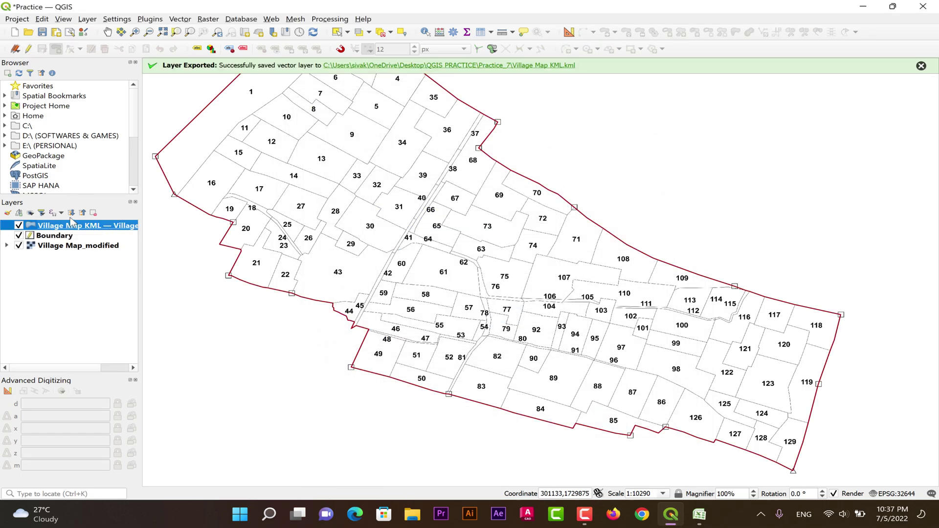
Hide the Boundary and Village Map_modified layers so only the exported KML outline is displayed.
click(19, 236)
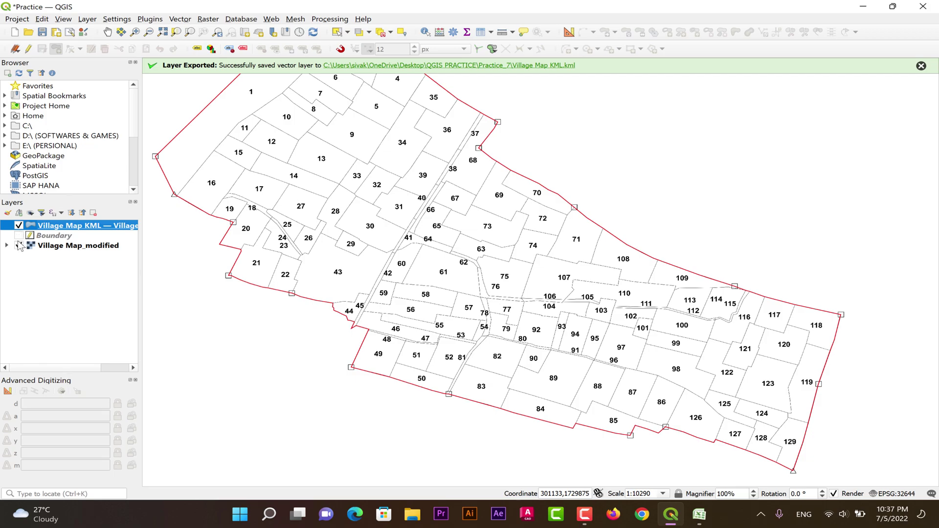
click(19, 246)
scroll(382, 191, down, 1)
drag(392, 192, 388, 216)
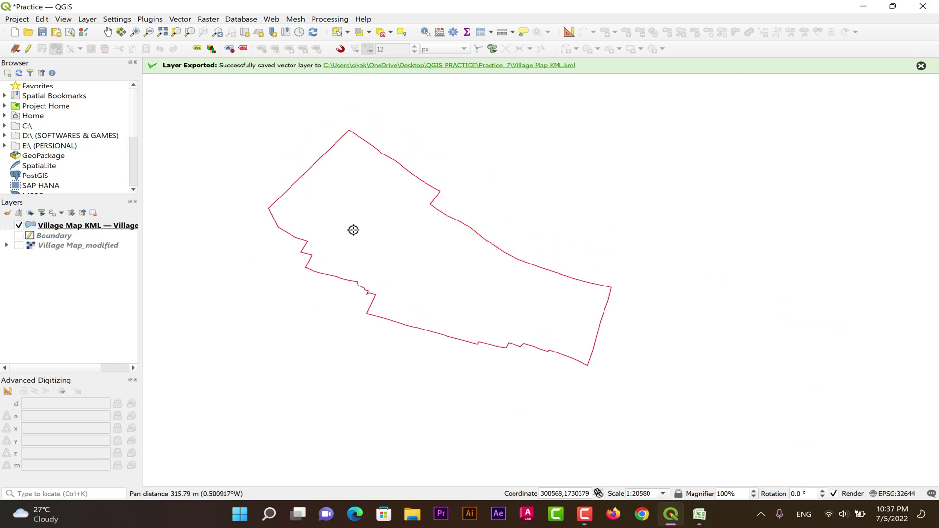
Open the Village Map KML file from QGIS PRACTICE's Practice_7 folder in Google Earth Pro and examine the boundary over the imagery.
click(864, 6)
double_click(903, 66)
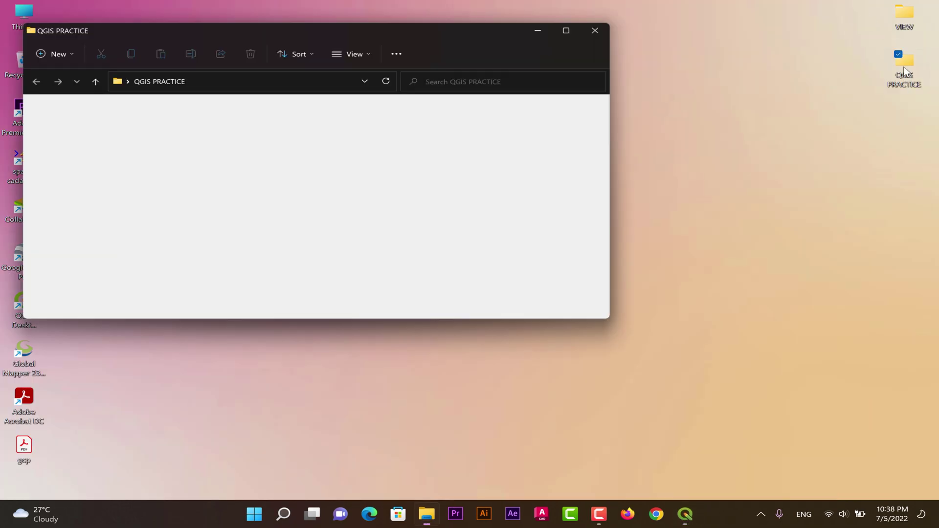
double_click(166, 229)
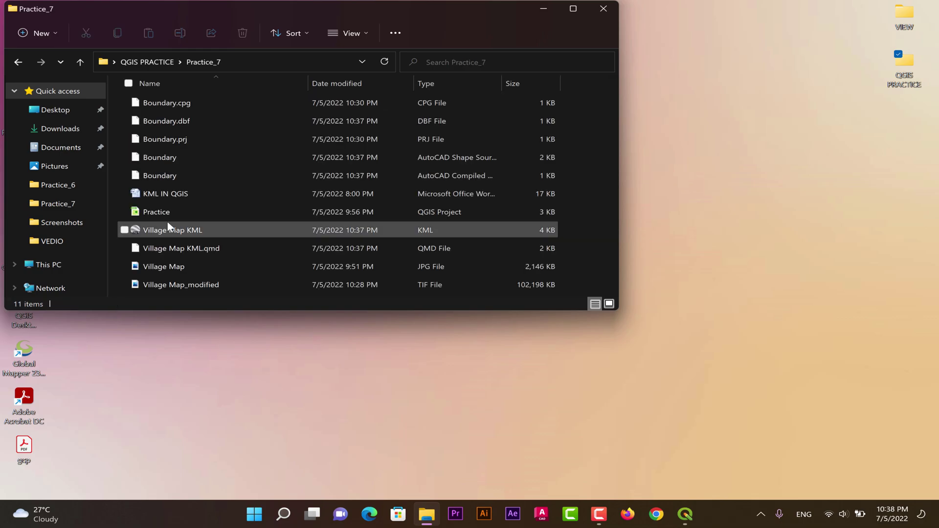
click(163, 230)
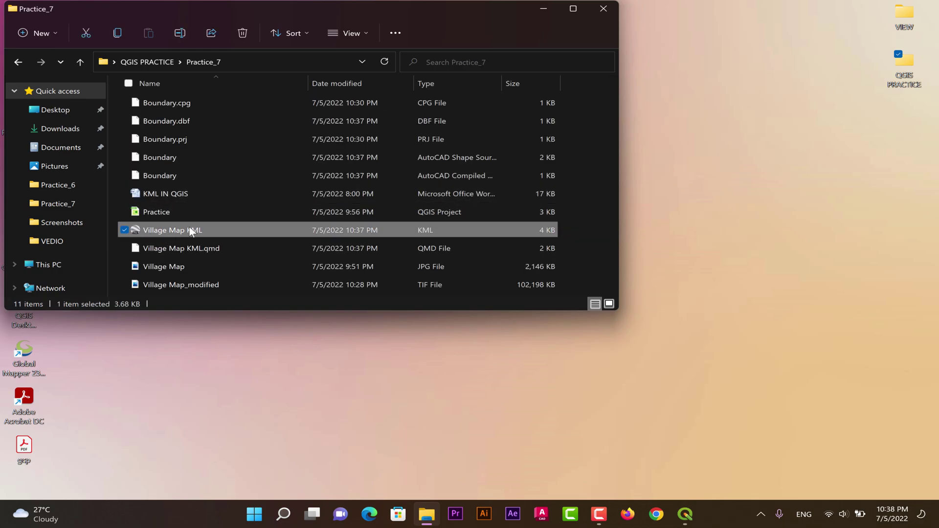
double_click(157, 229)
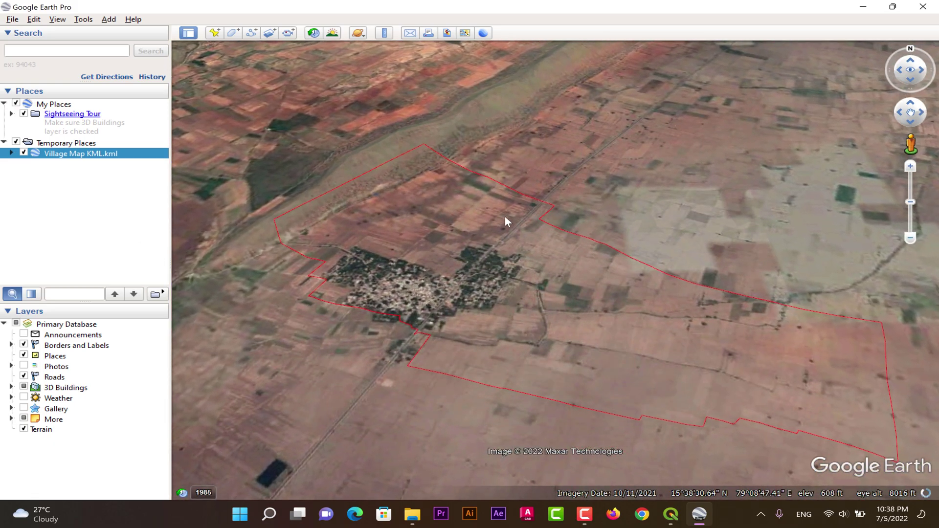
drag(429, 284, 434, 183)
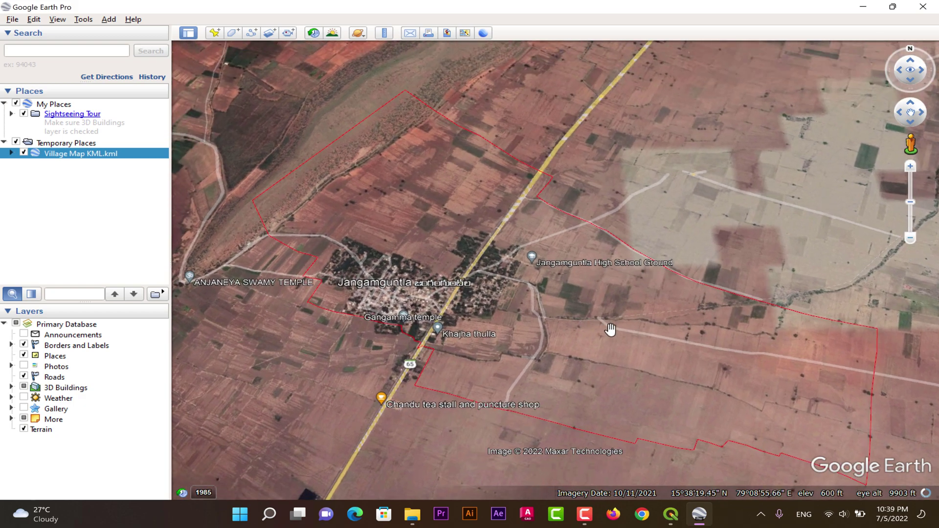